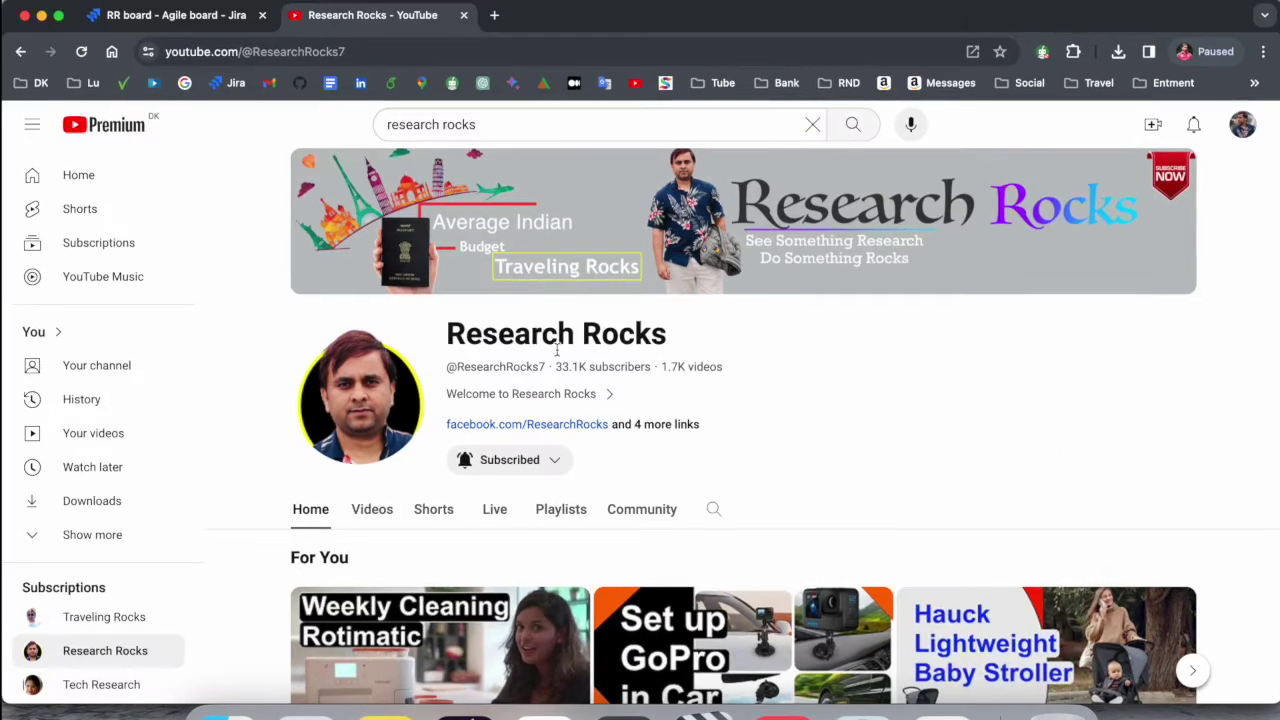
triple_click(517, 336)
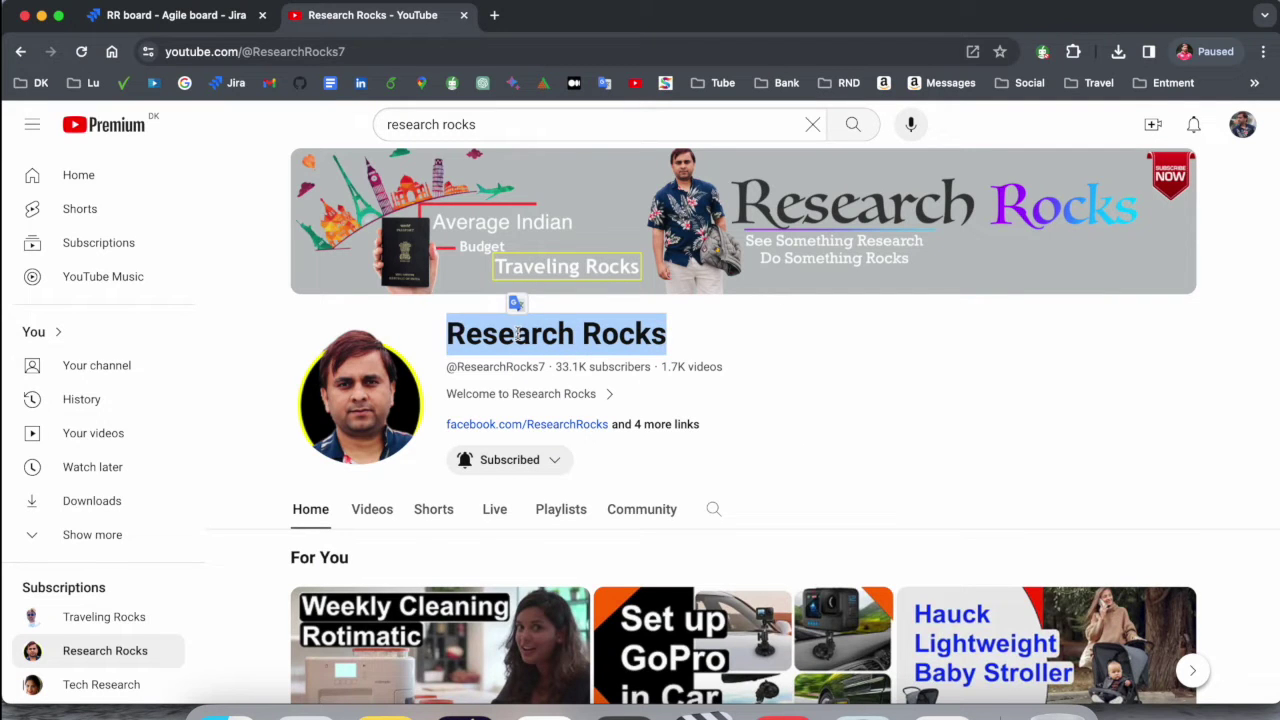
click(494, 15)
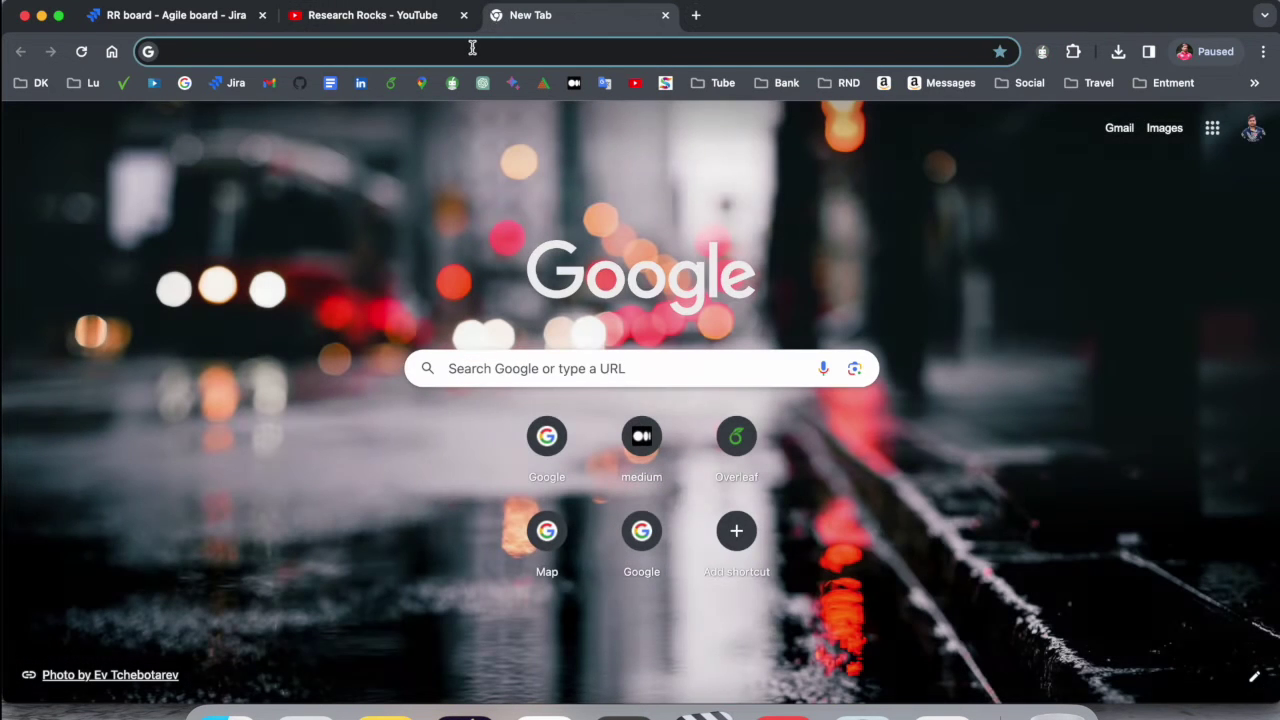
text(https://privadovpn.com/#a_aid=researchrocks)
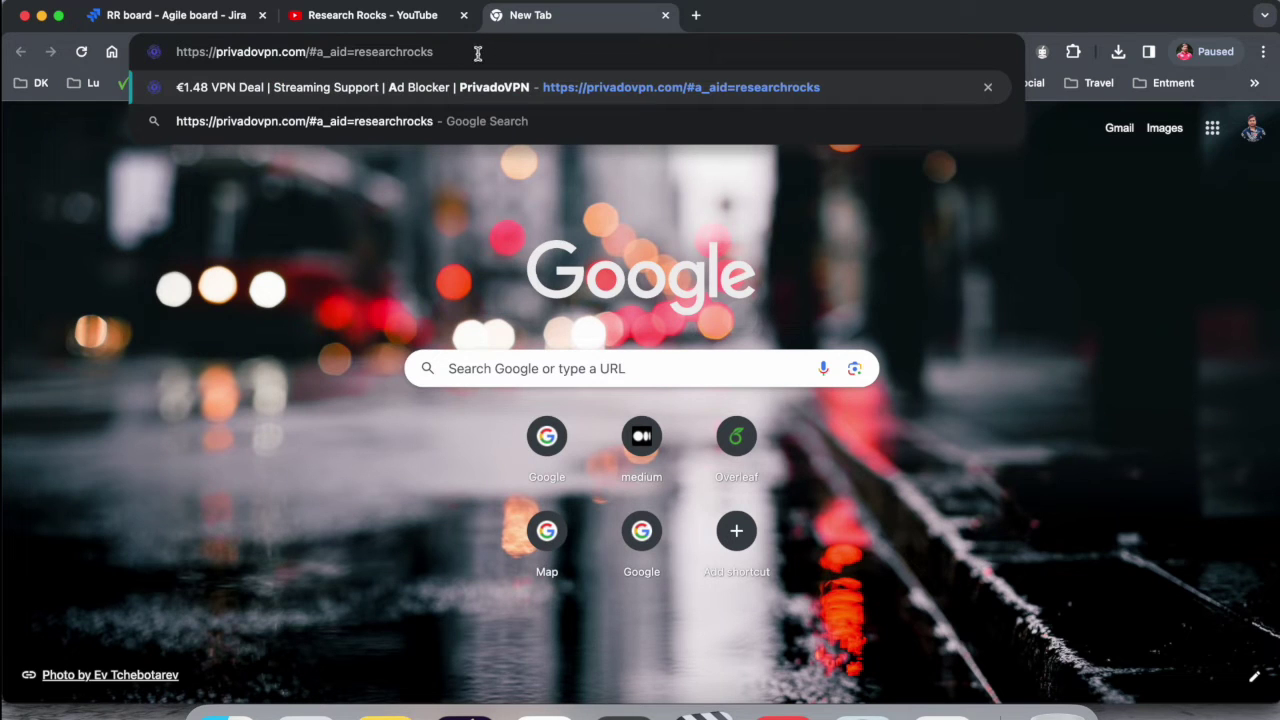
drag(478, 52, 145, 46)
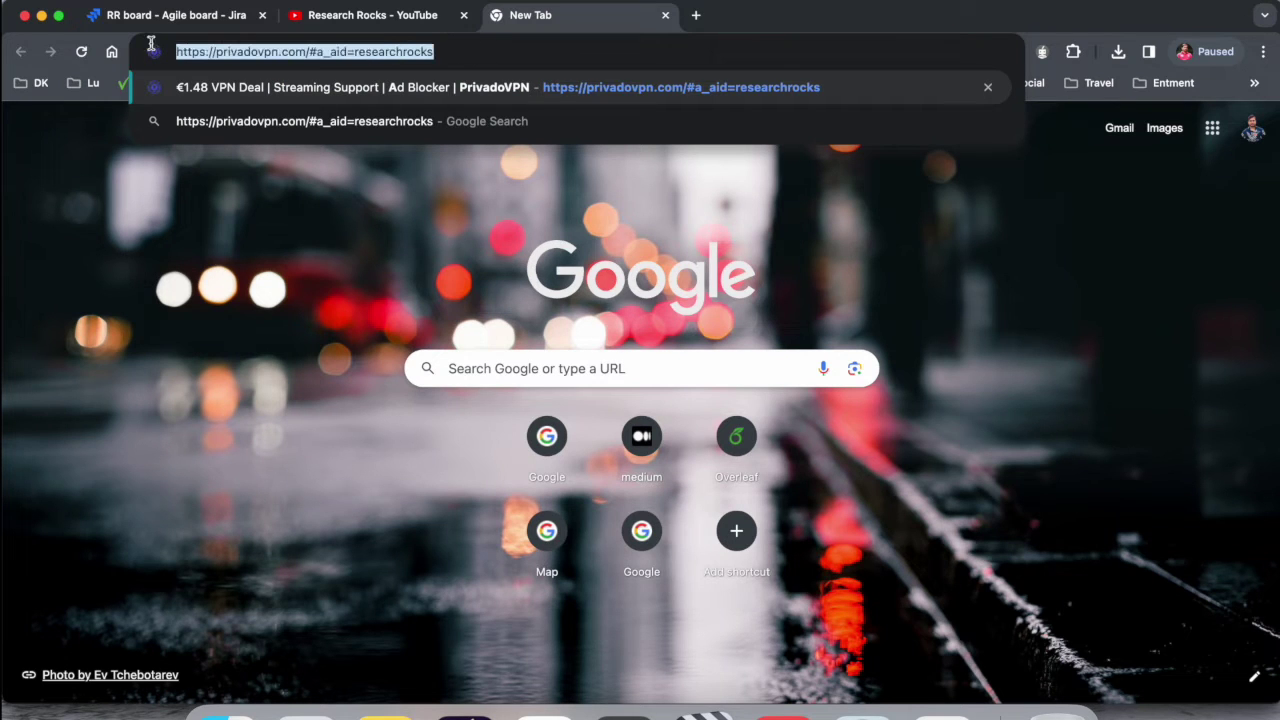
click(573, 80)
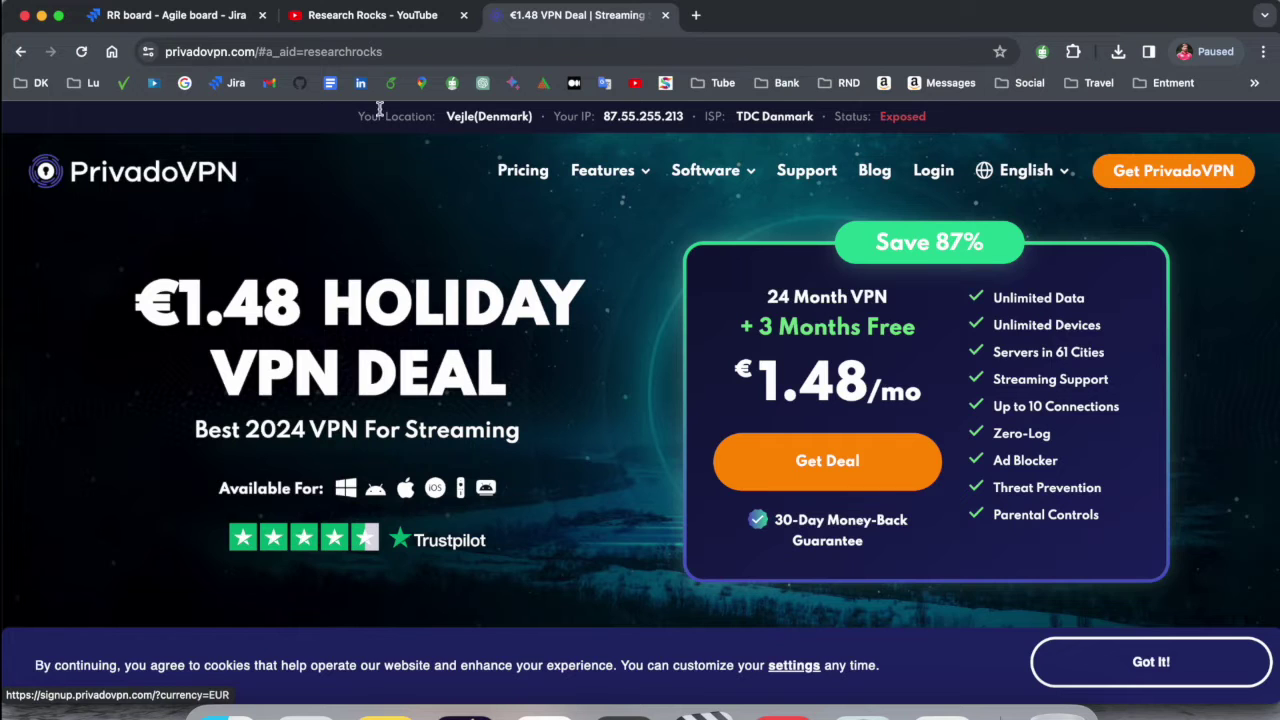
Dismiss the cookie notice and review the detected location, VPN benefits and holiday deals on the home page
double_click(490, 117)
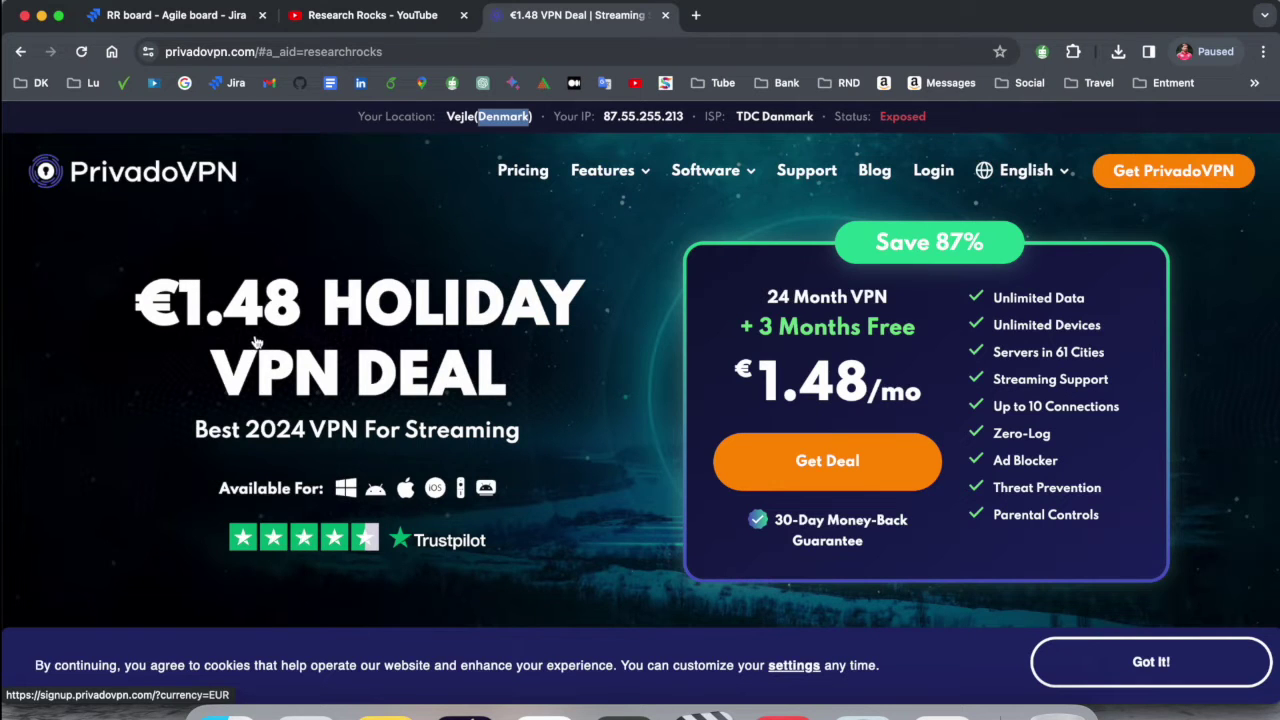
scroll(258, 342, down, 3)
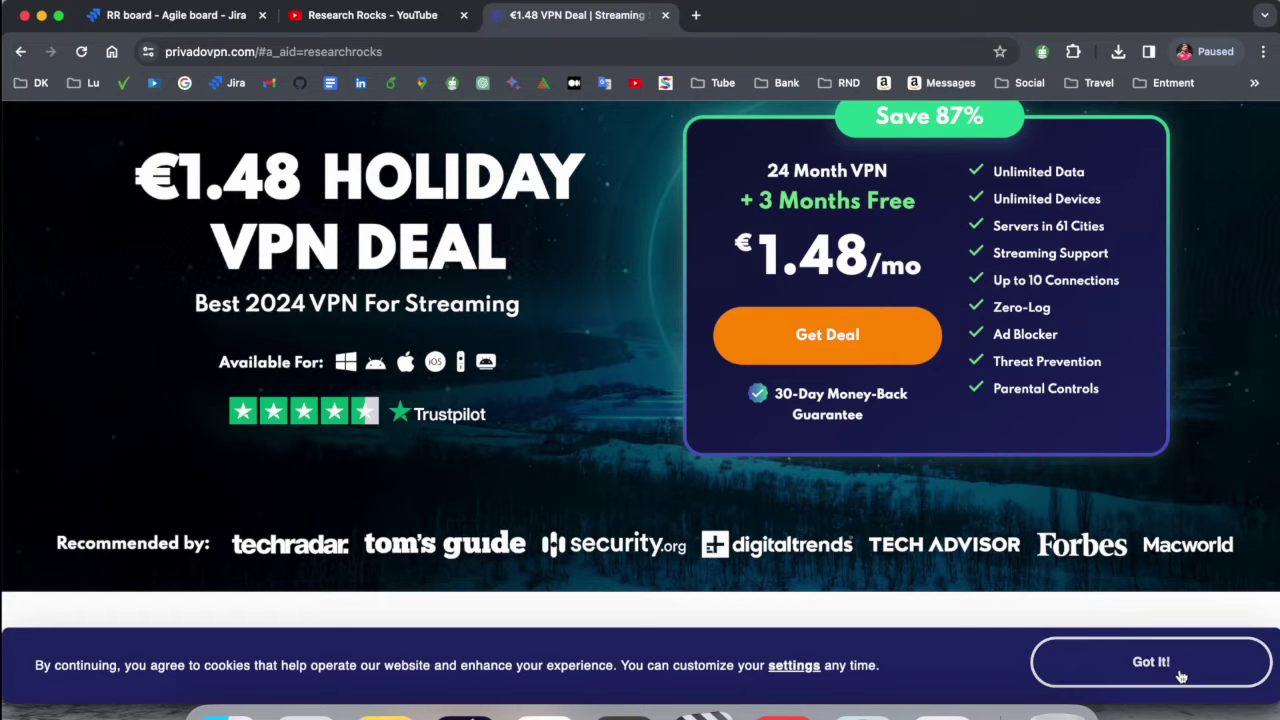
click(1145, 658)
scroll(422, 505, down, 2)
scroll(422, 505, down, 4)
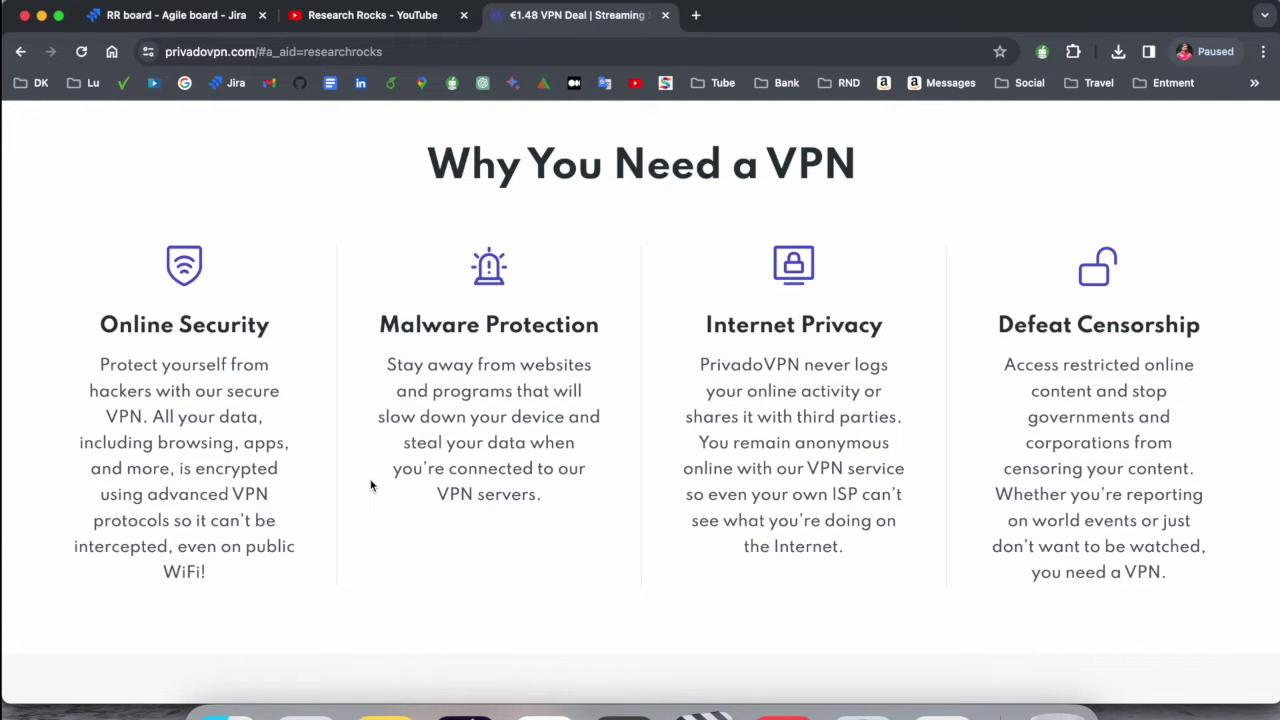
scroll(377, 487, down, 8)
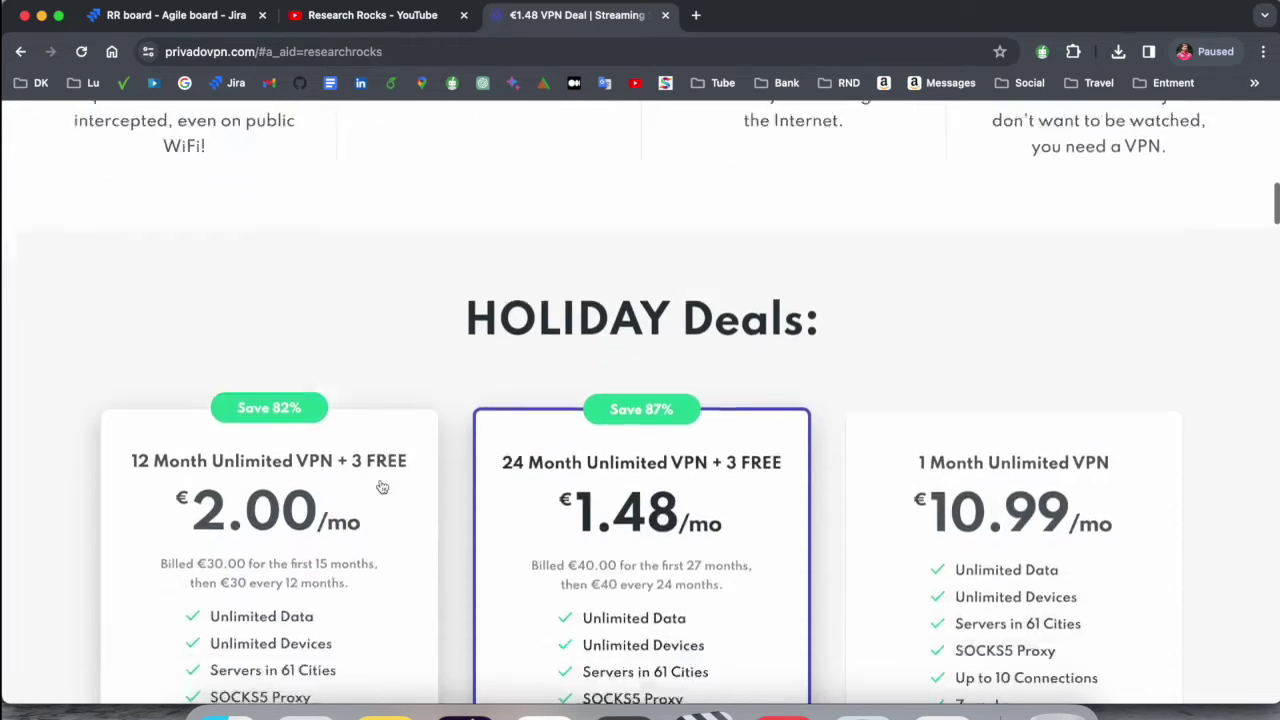
scroll(937, 320, down, 2)
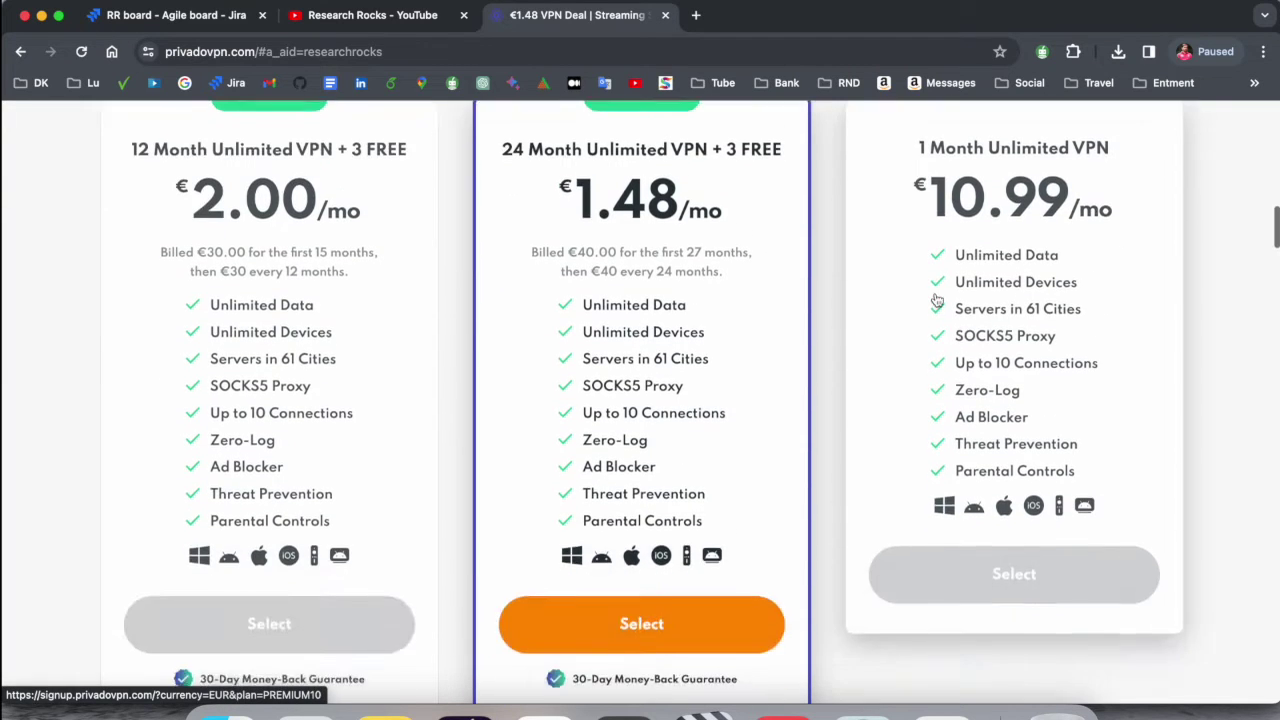
scroll(900, 300, up, 2)
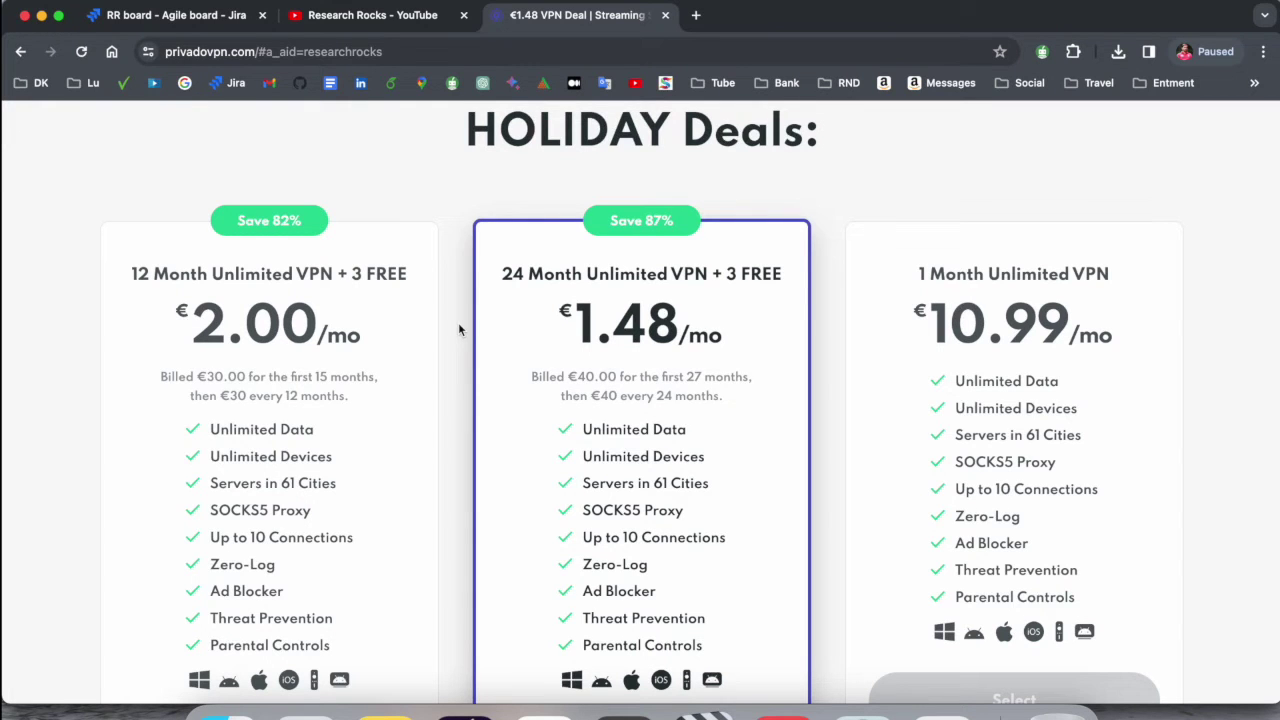
scroll(600, 300, up, 10)
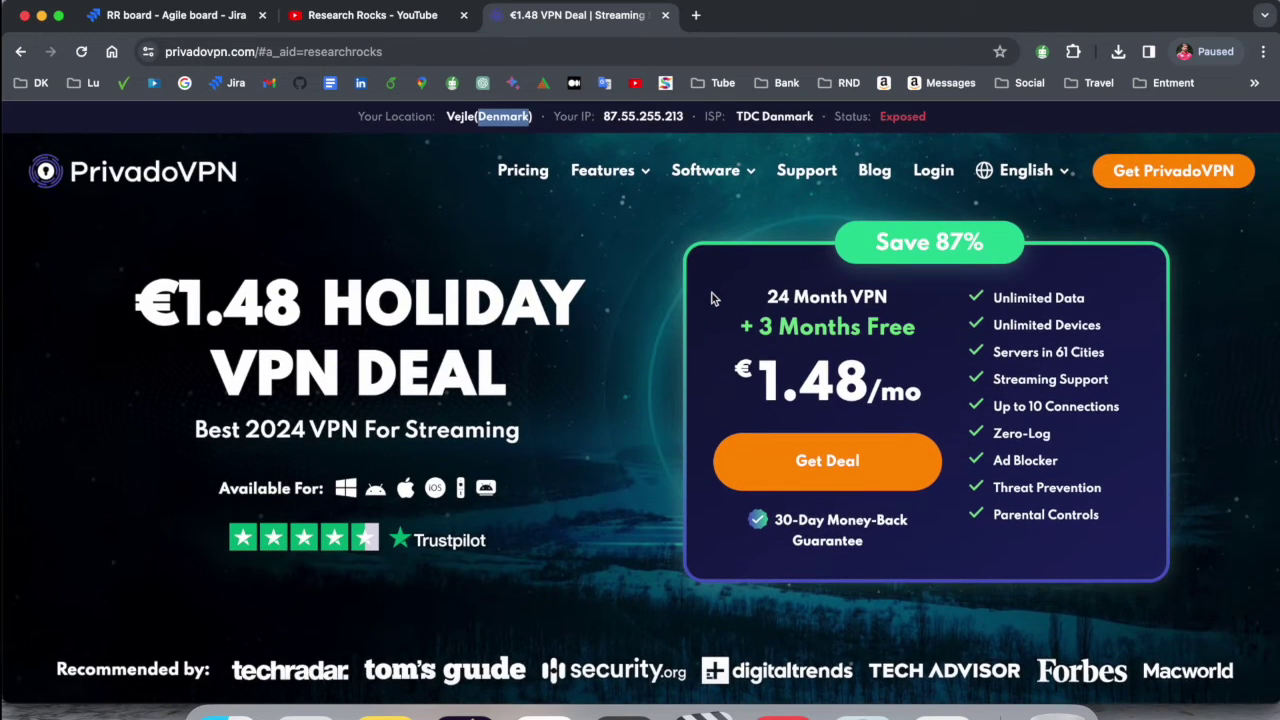
Download the PrivadoVPN installer for macOS from the site's software section
click(723, 174)
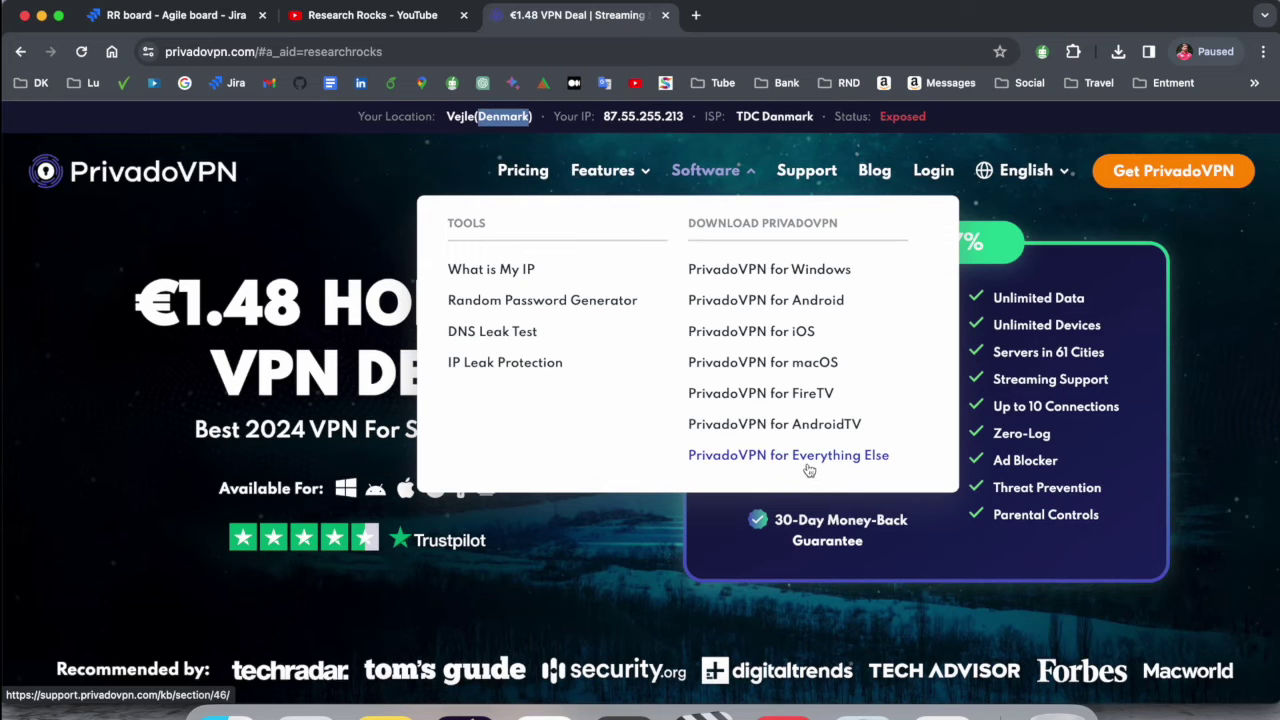
click(799, 369)
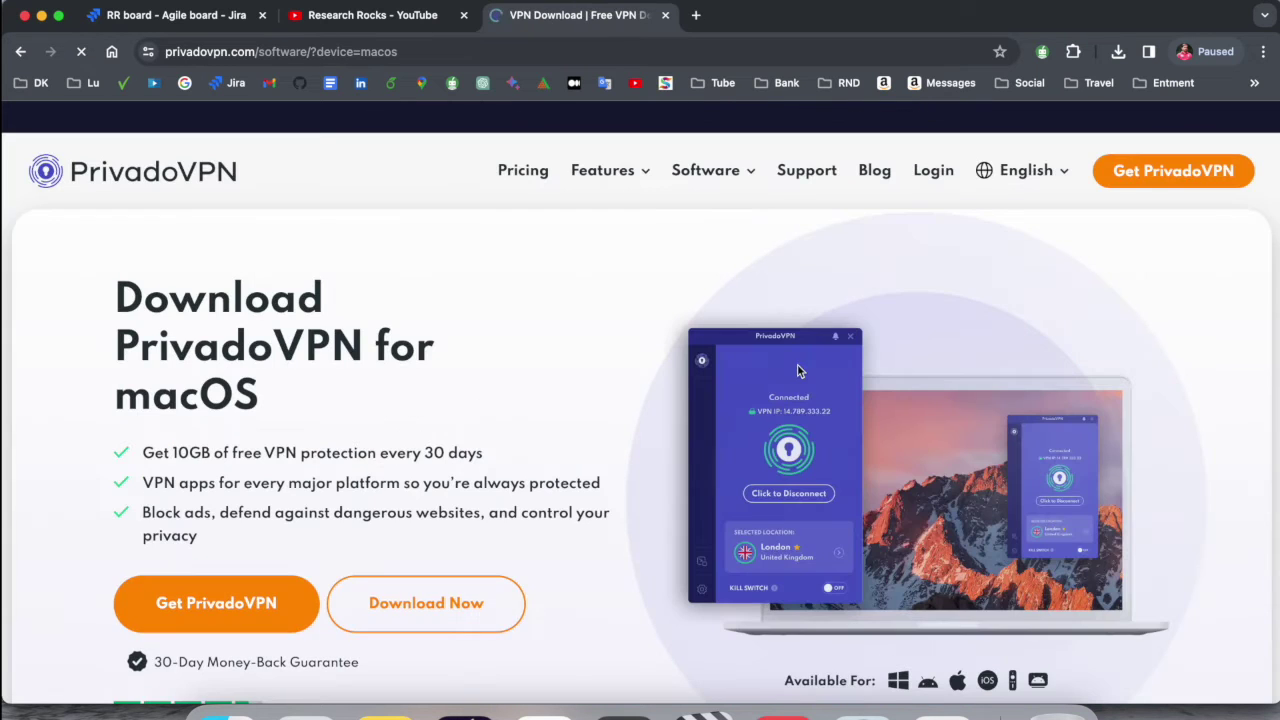
click(404, 610)
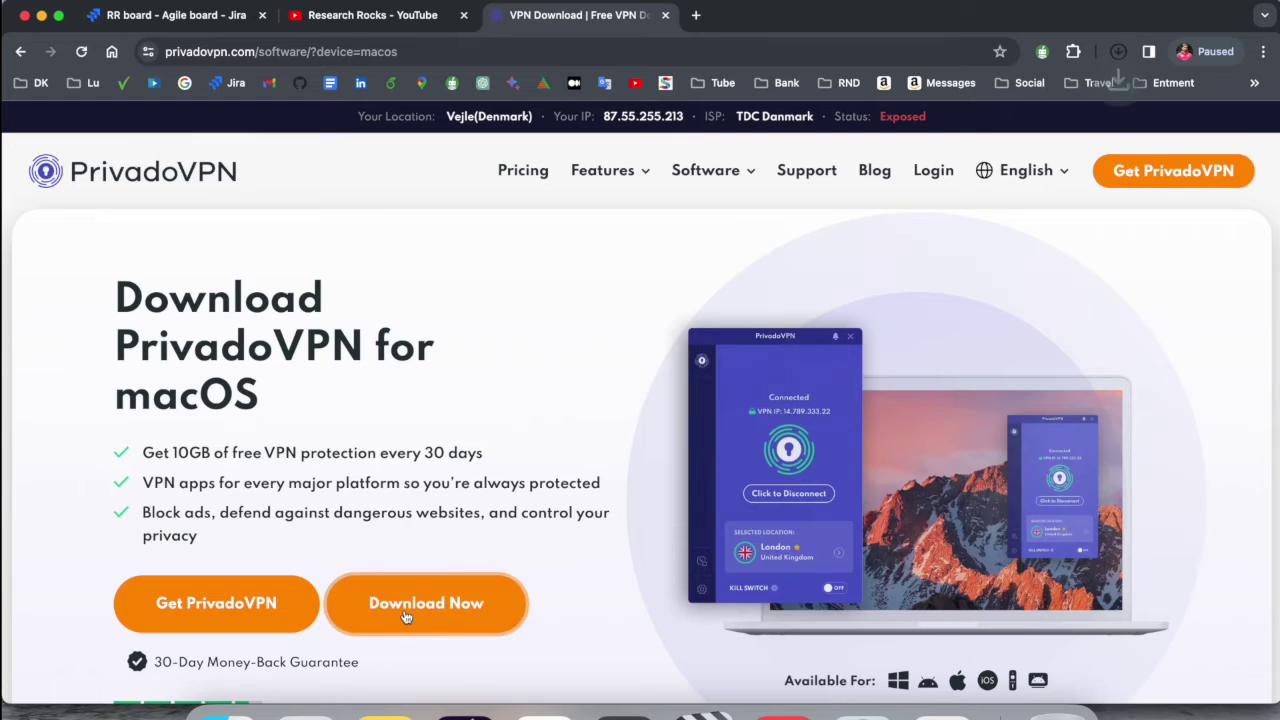
Open the downloaded installer, try to copy PrivadoVPN into Applications, stop the replacement and close the installer window
click(947, 130)
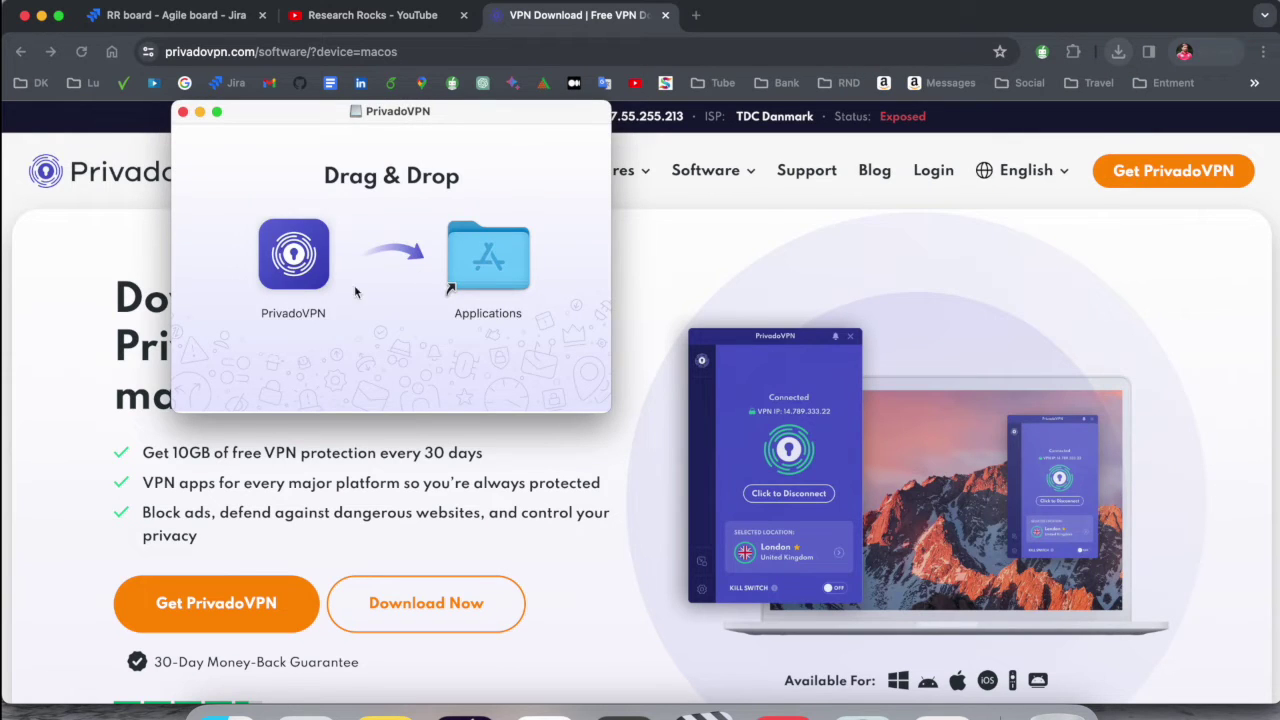
drag(291, 270, 477, 260)
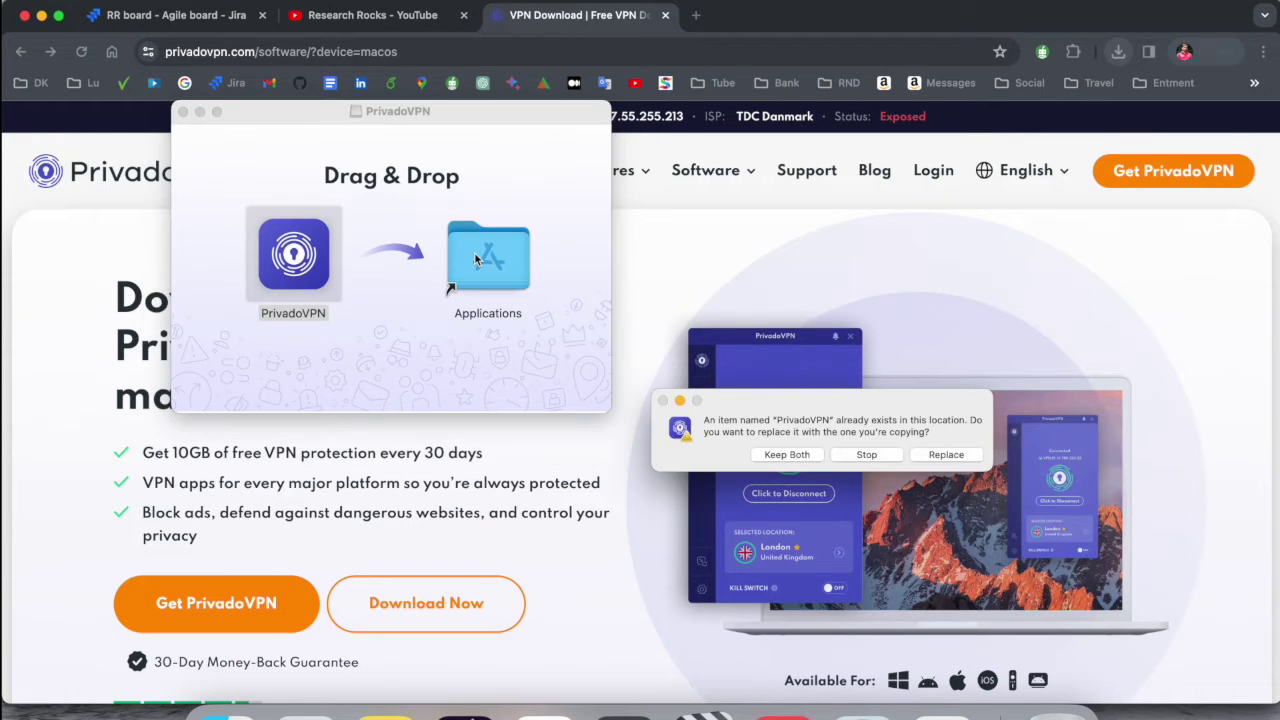
click(866, 455)
click(184, 112)
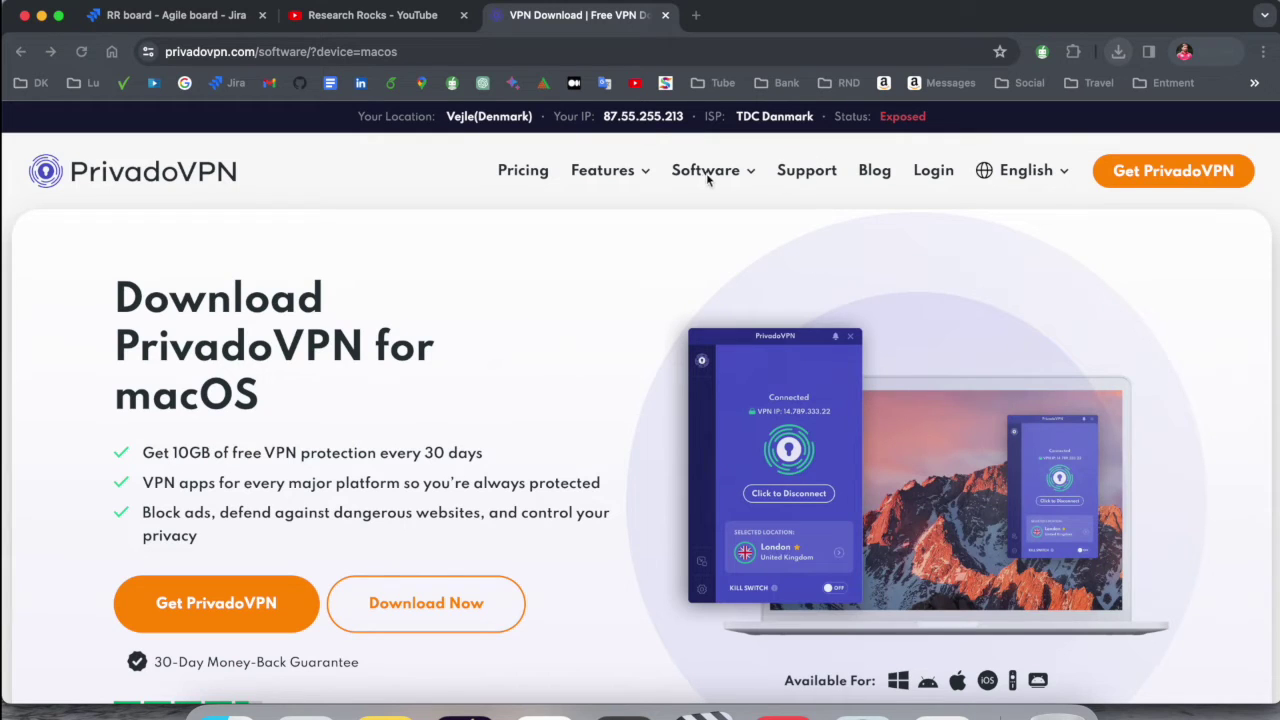
Open the PrivadoVPN pricing page and compare the 12-month, 24-month and 1-month plans
click(520, 176)
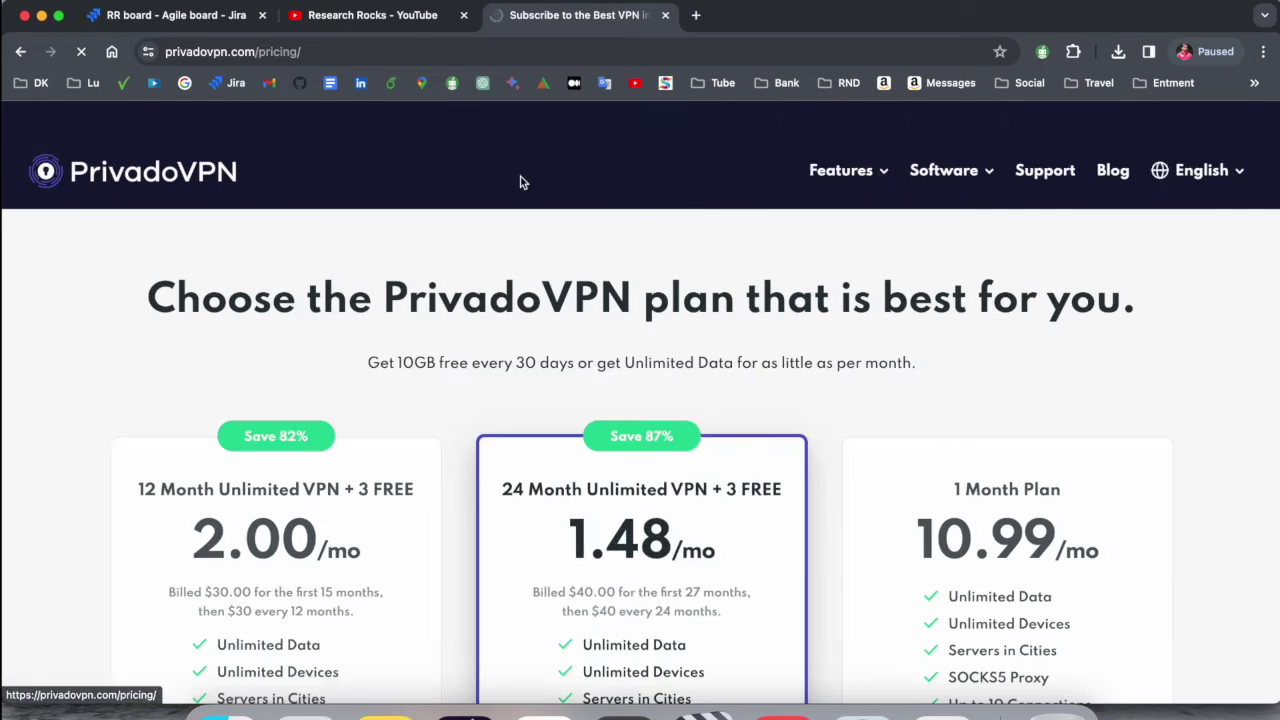
scroll(646, 530, down, 1)
scroll(650, 500, down, 5)
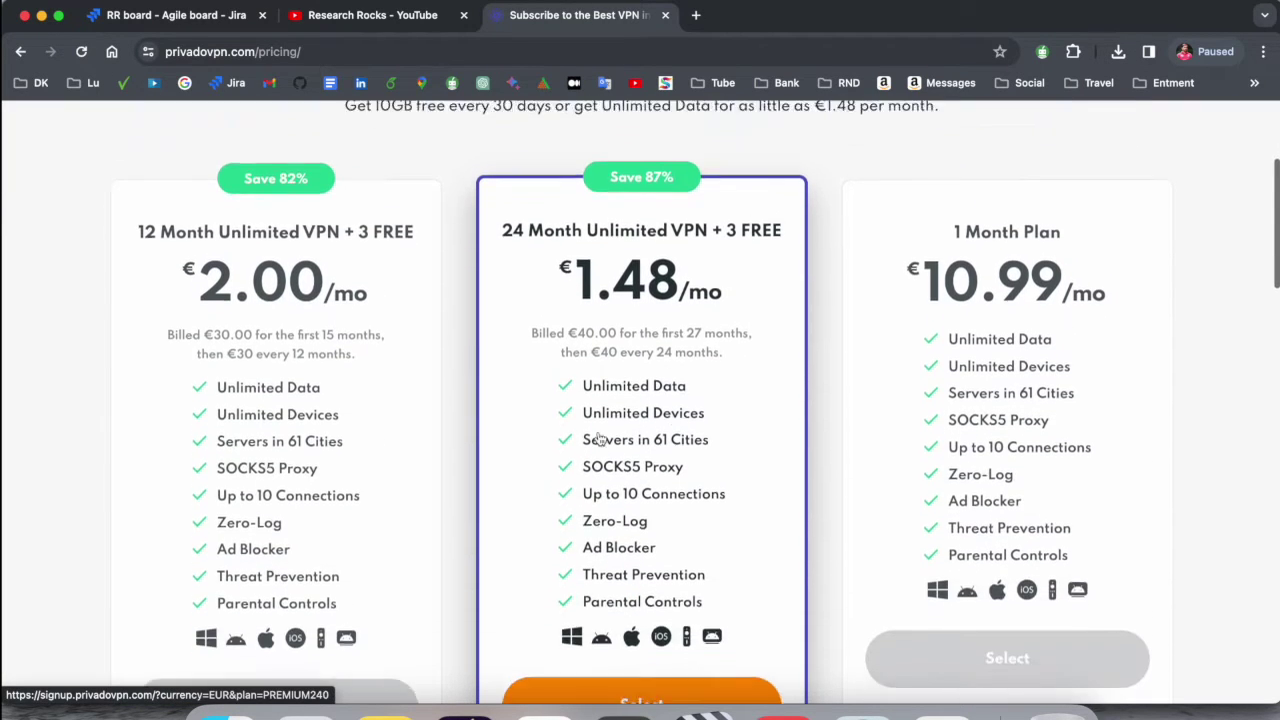
scroll(661, 404, up, 1)
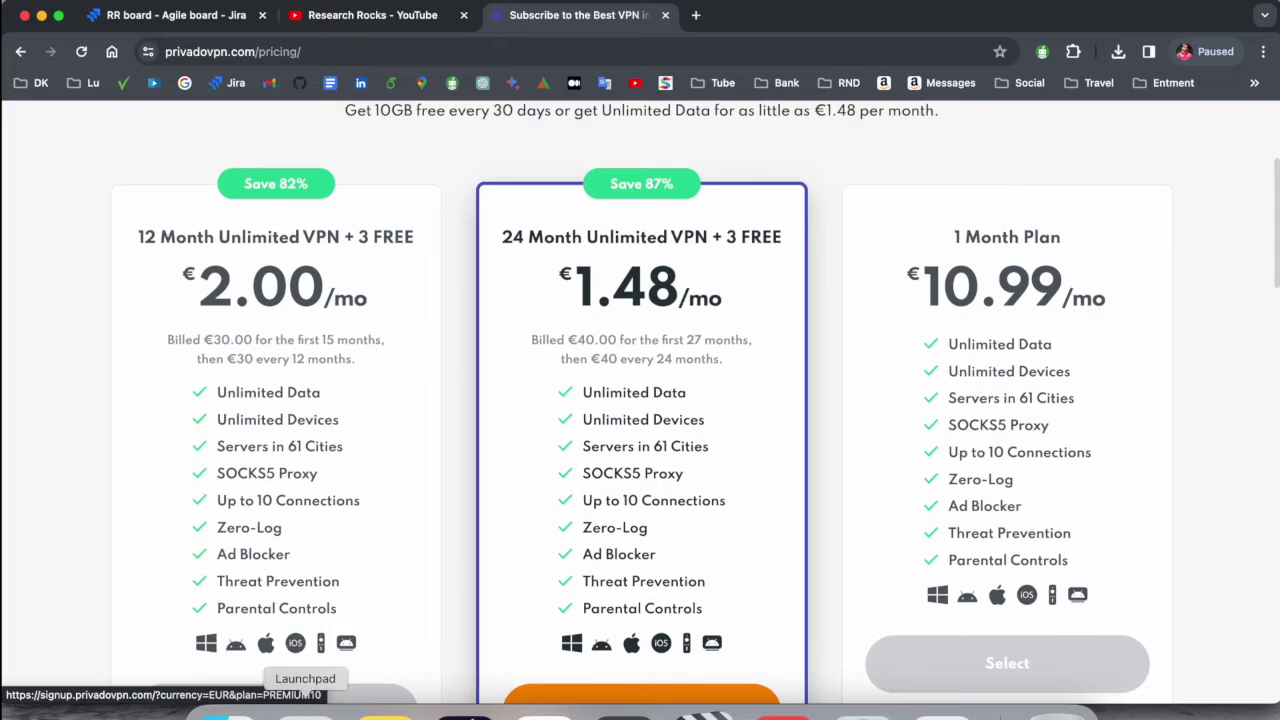
Launch the installed PrivadoVPN application on the Mac
click(305, 712)
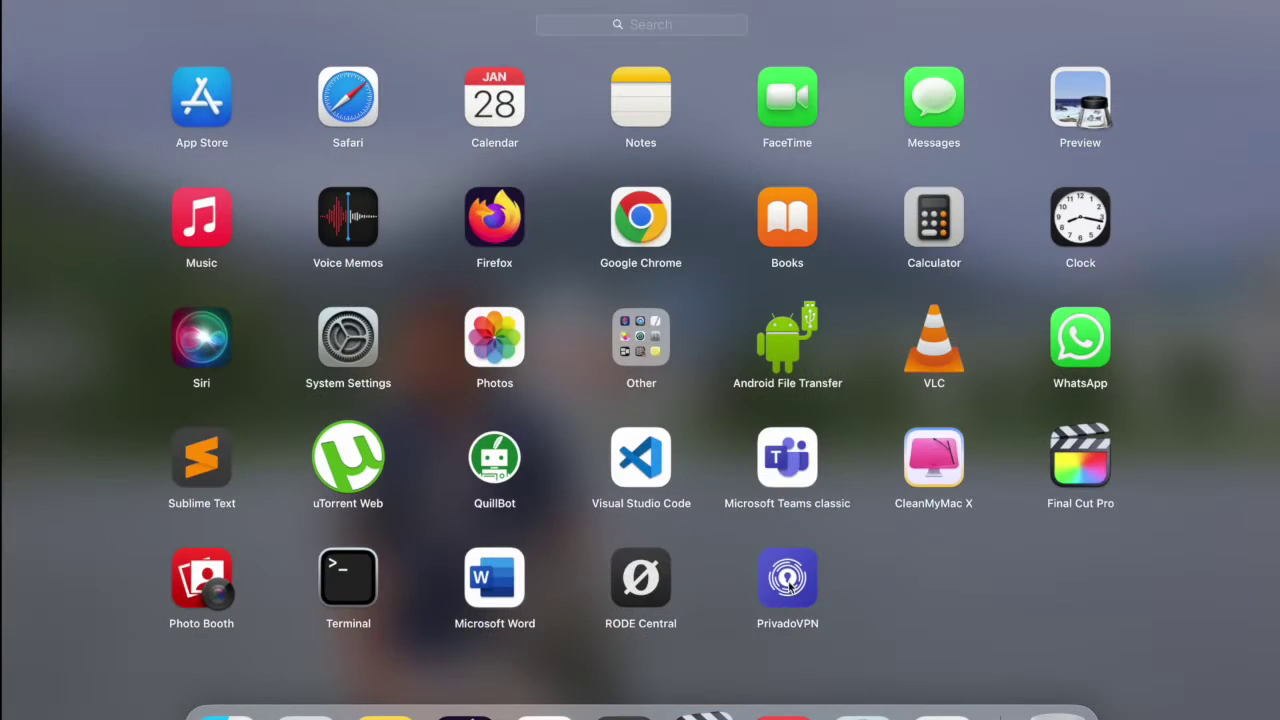
click(792, 585)
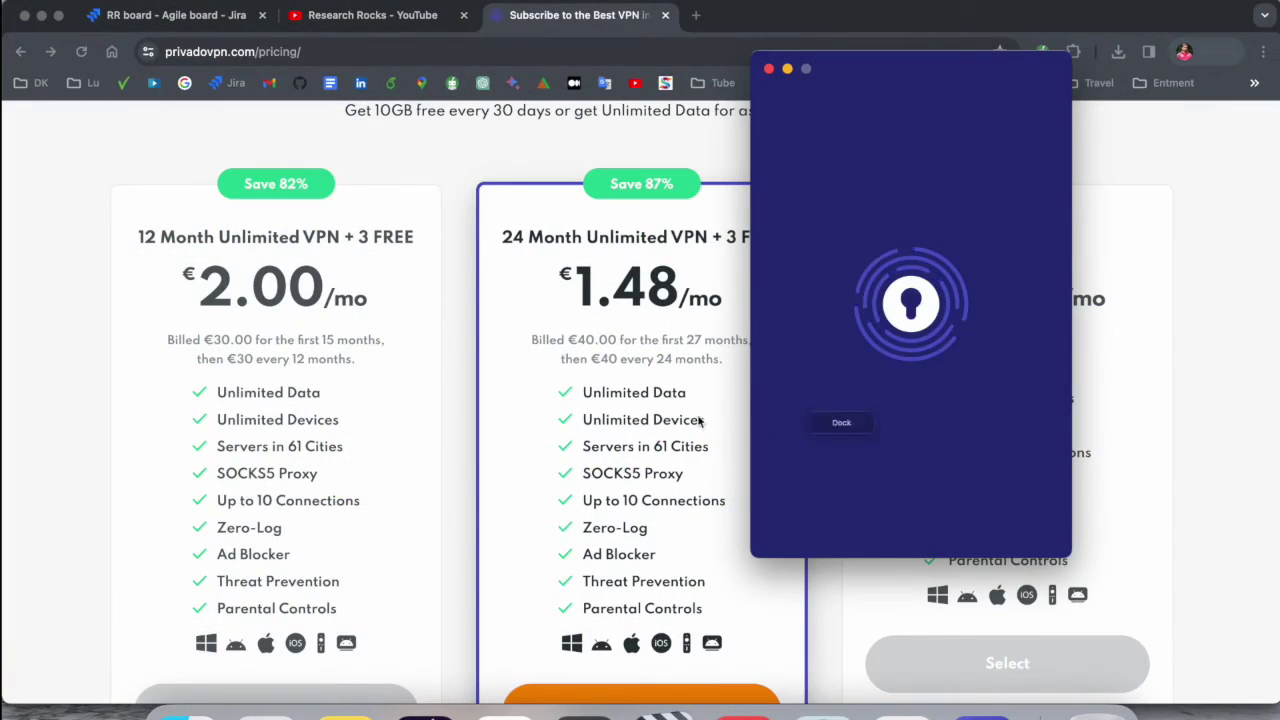
scroll(698, 420, up, 5)
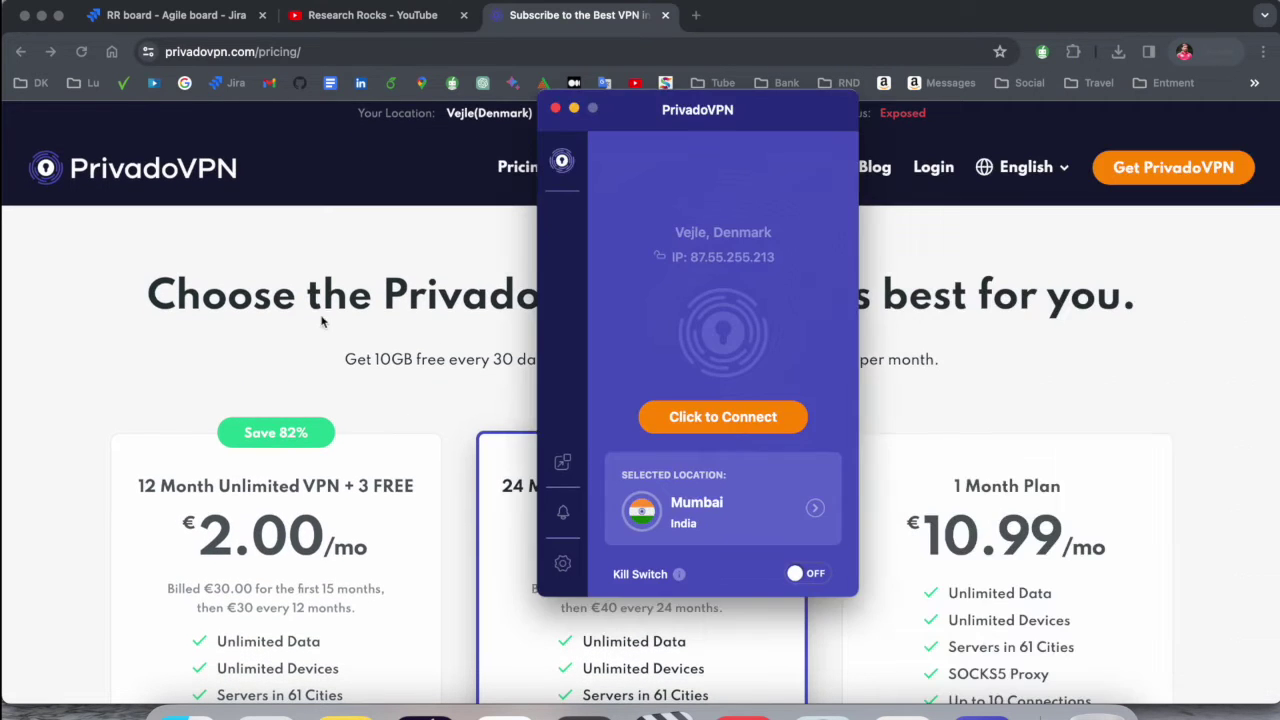
Return to the browser, search Google for "eaadhar" in a new tab and open the UIDAI E-Aadhaar page
click(427, 272)
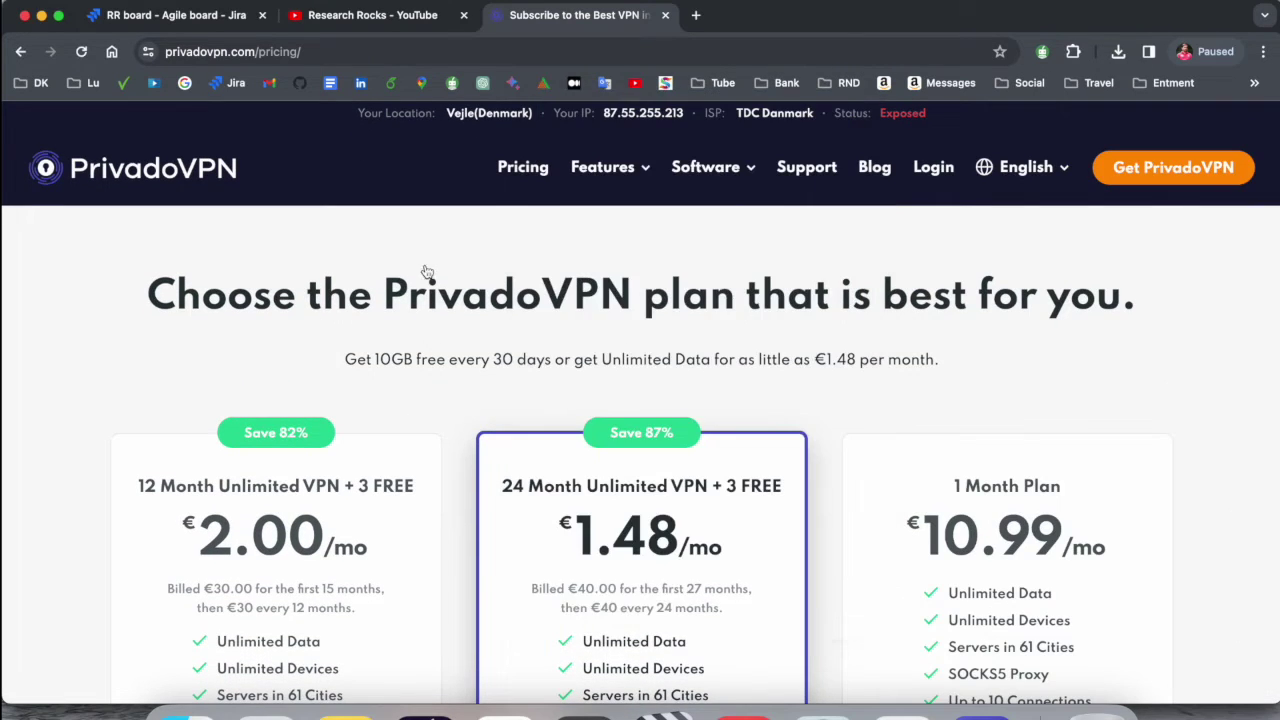
click(697, 15)
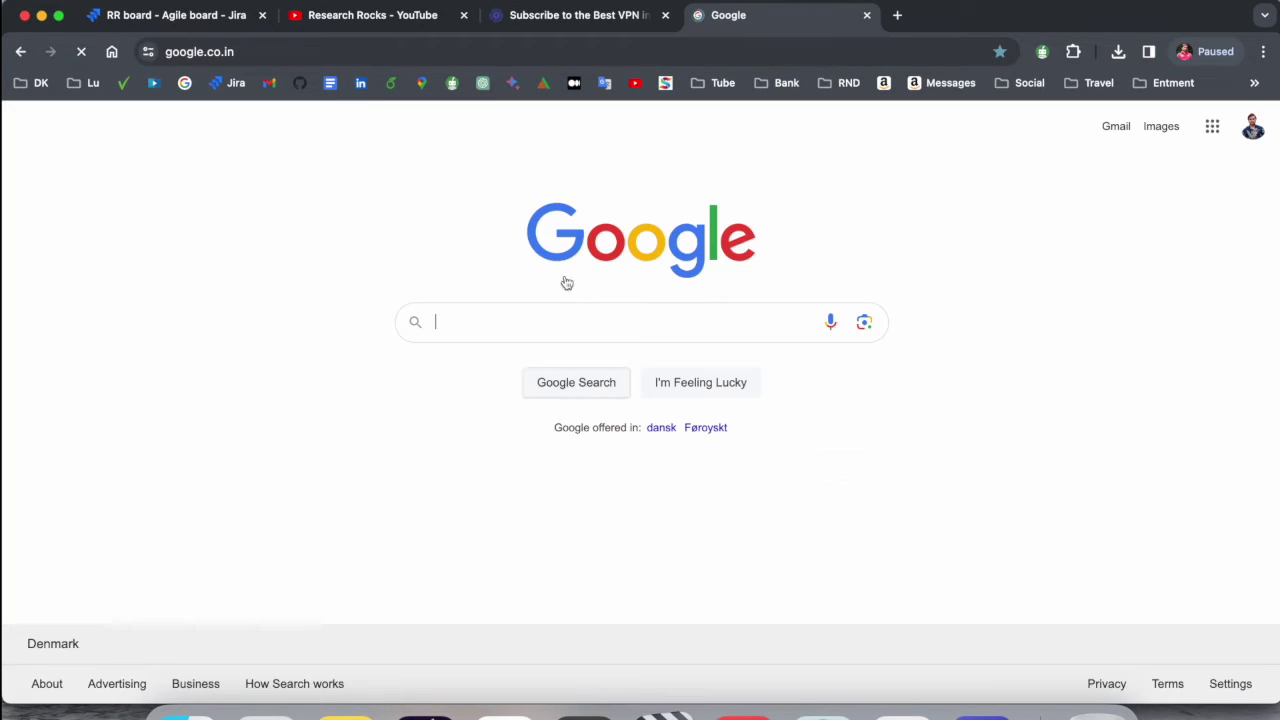
text(eaadhar)
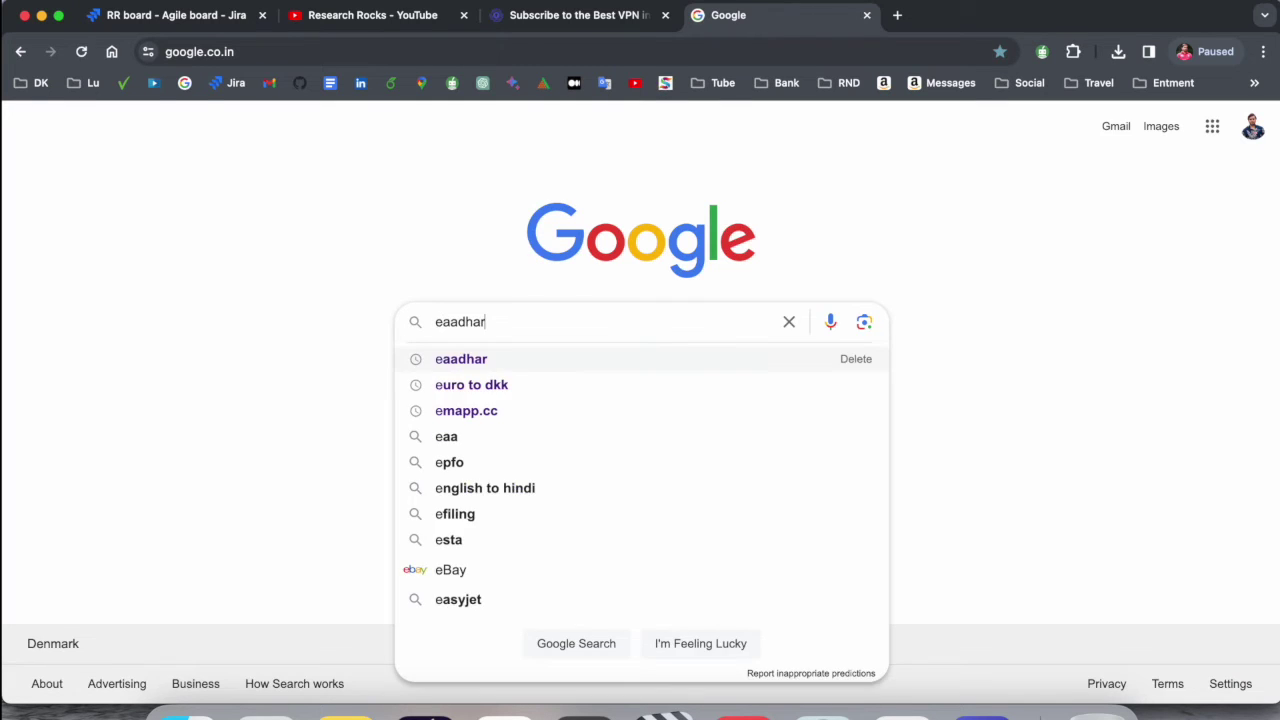
key(Return)
click(348, 378)
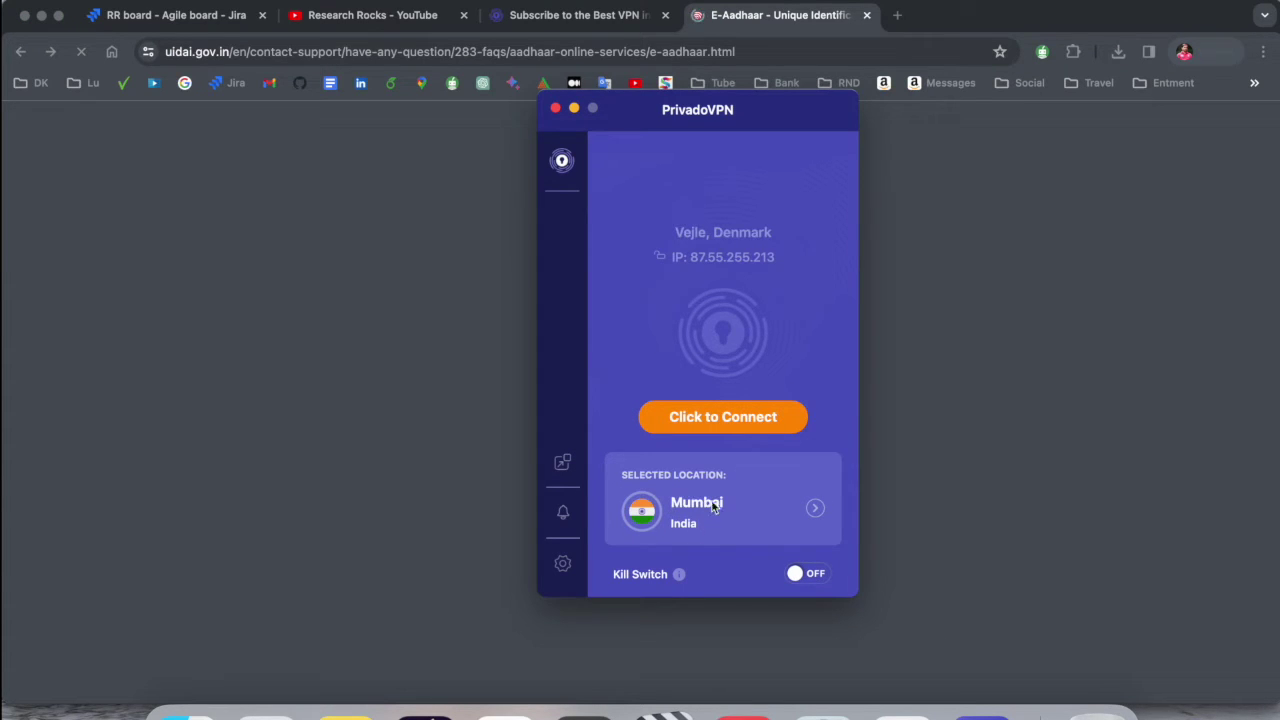
Connect PrivadoVPN to Mumbai, India, and go from the E-Aadhaar page to Aadhaar Online Services
click(735, 426)
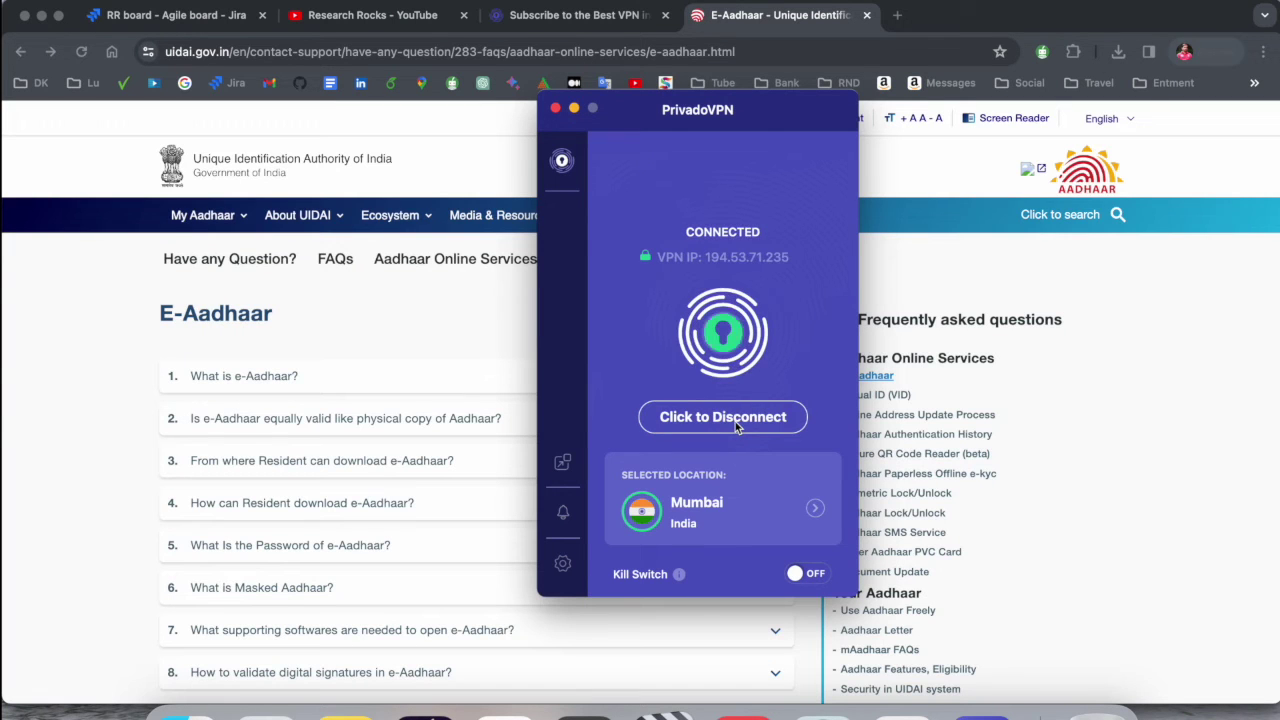
click(470, 340)
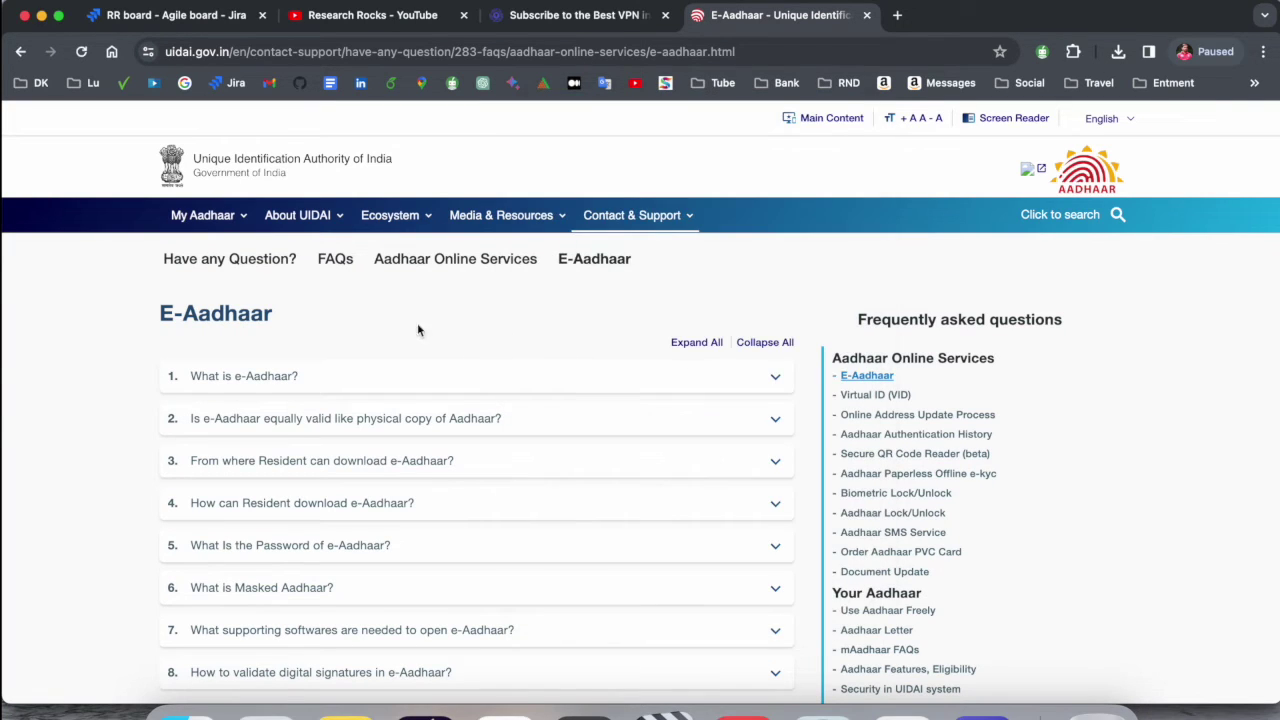
click(280, 381)
click(466, 265)
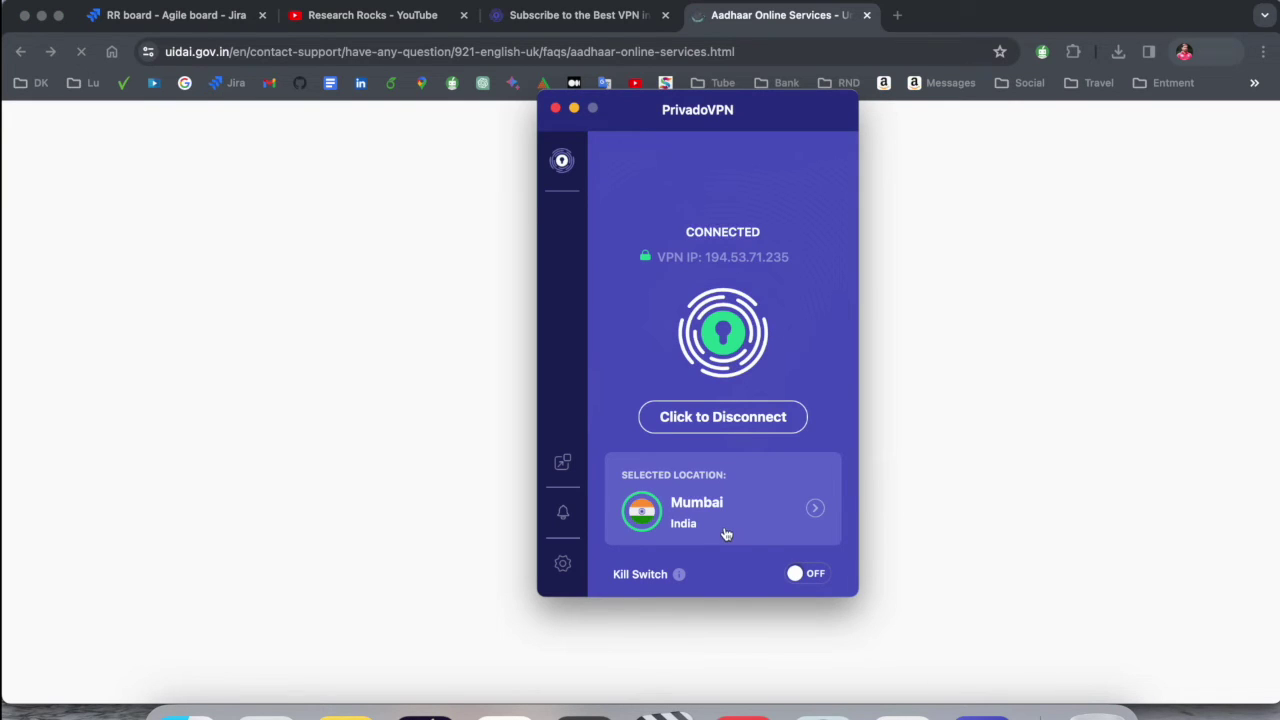
Open PrivadoVPN's server location list and look through the available countries
click(748, 528)
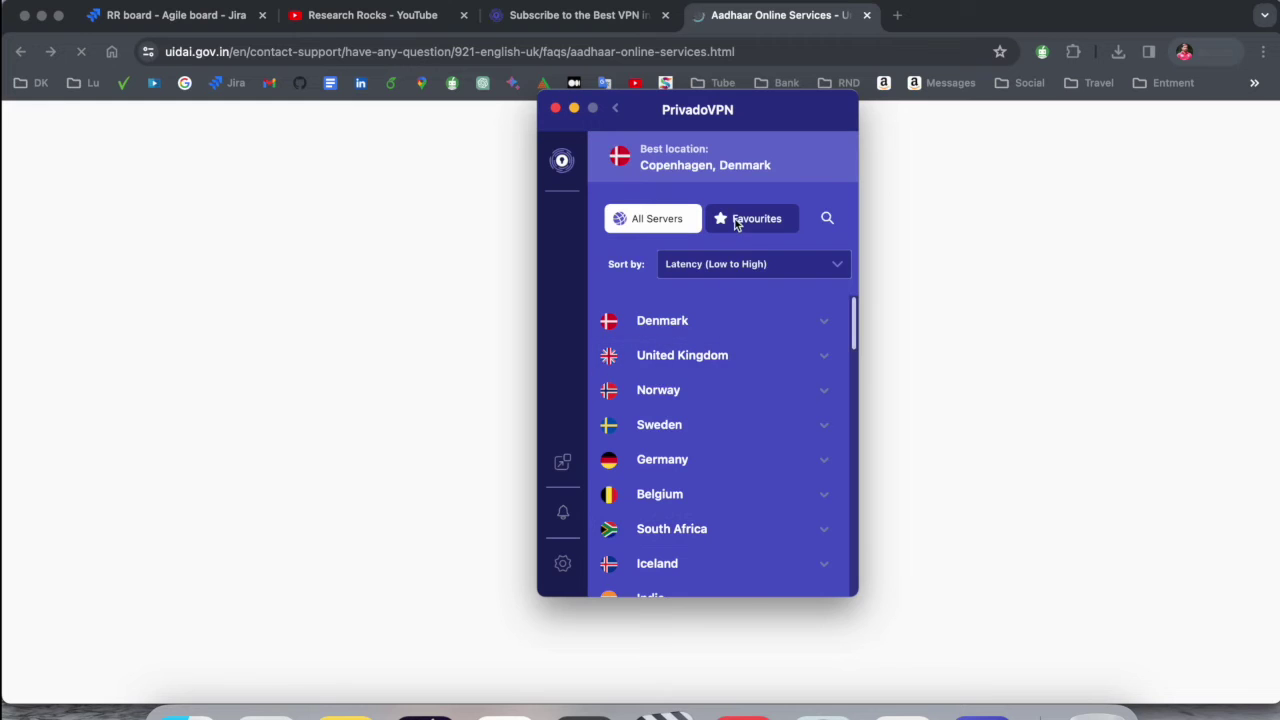
scroll(732, 380, down, 3)
scroll(735, 380, down, 15)
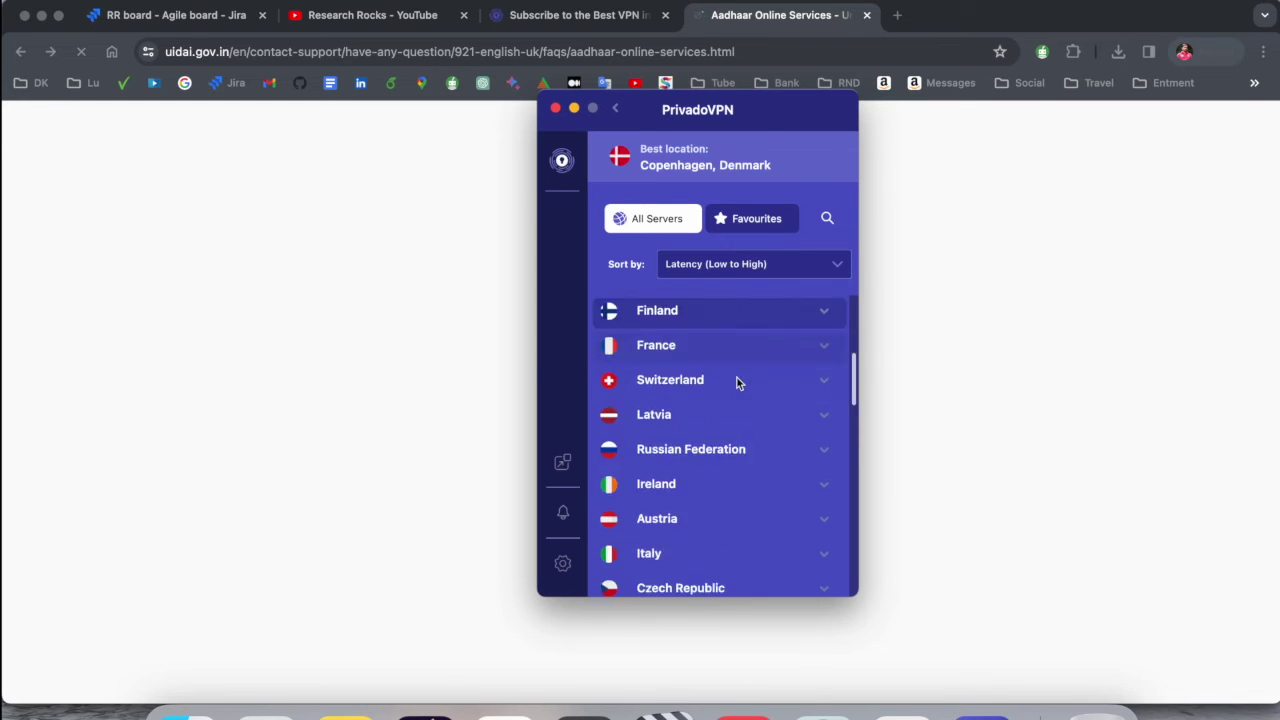
scroll(740, 380, down, 5)
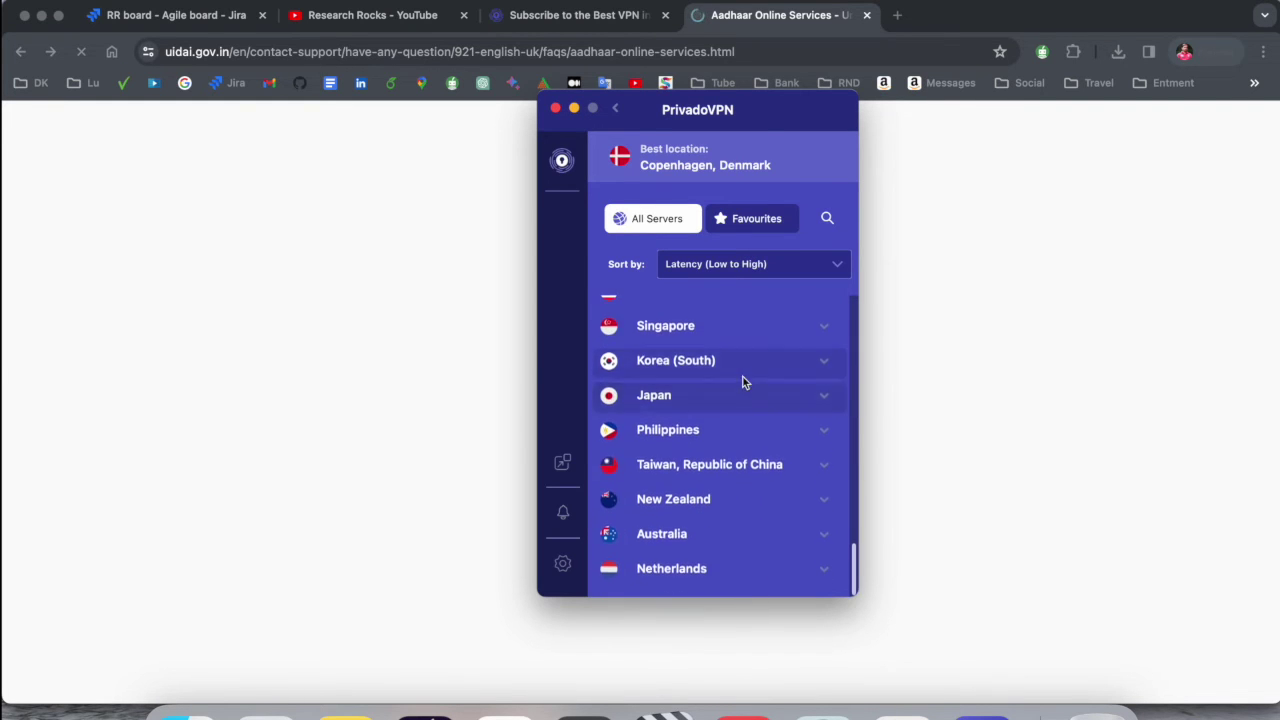
scroll(743, 381, up, 8)
scroll(747, 376, up, 1)
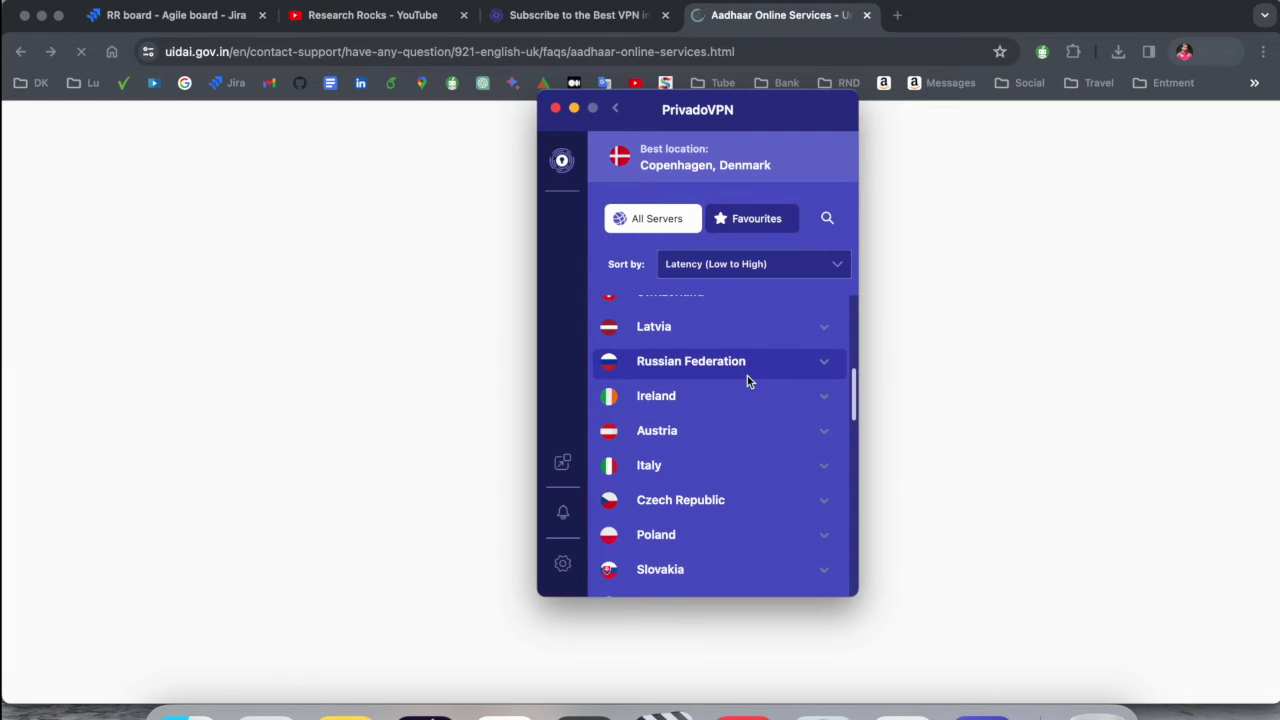
Check the favourites and the full server list in PrivadoVPN, and return to the main connection screen
scroll(747, 376, up, 15)
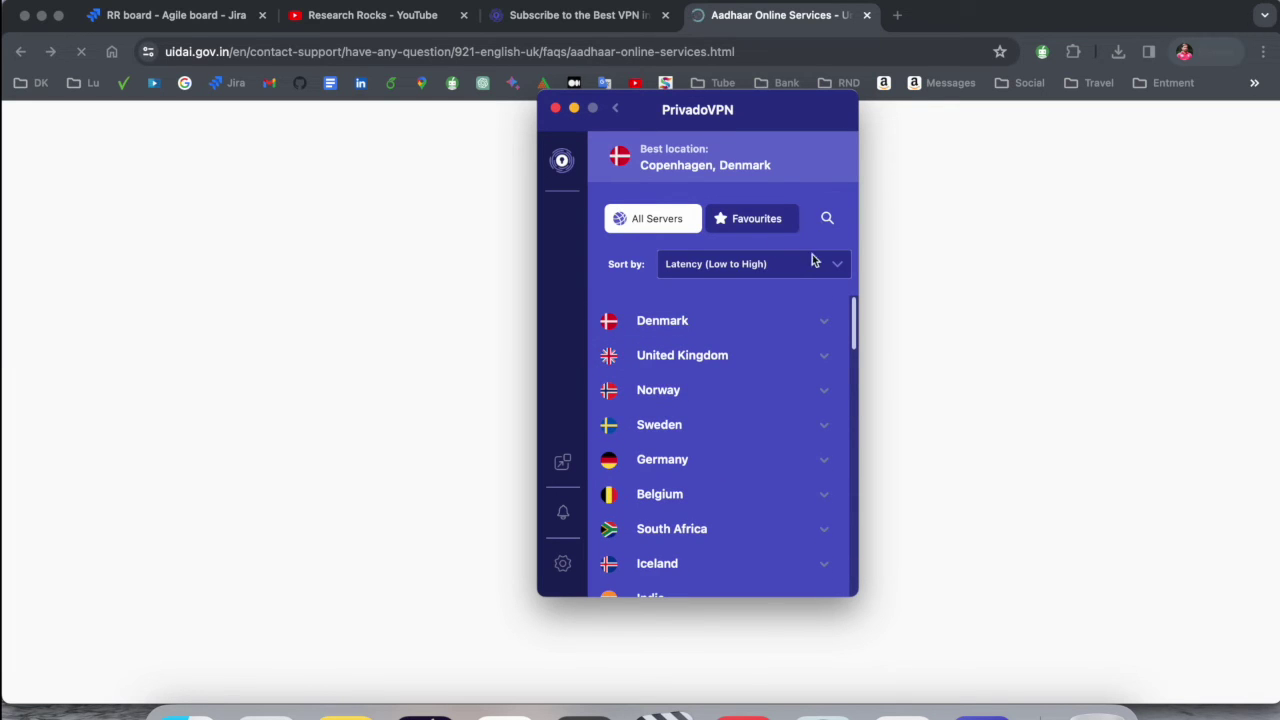
click(754, 223)
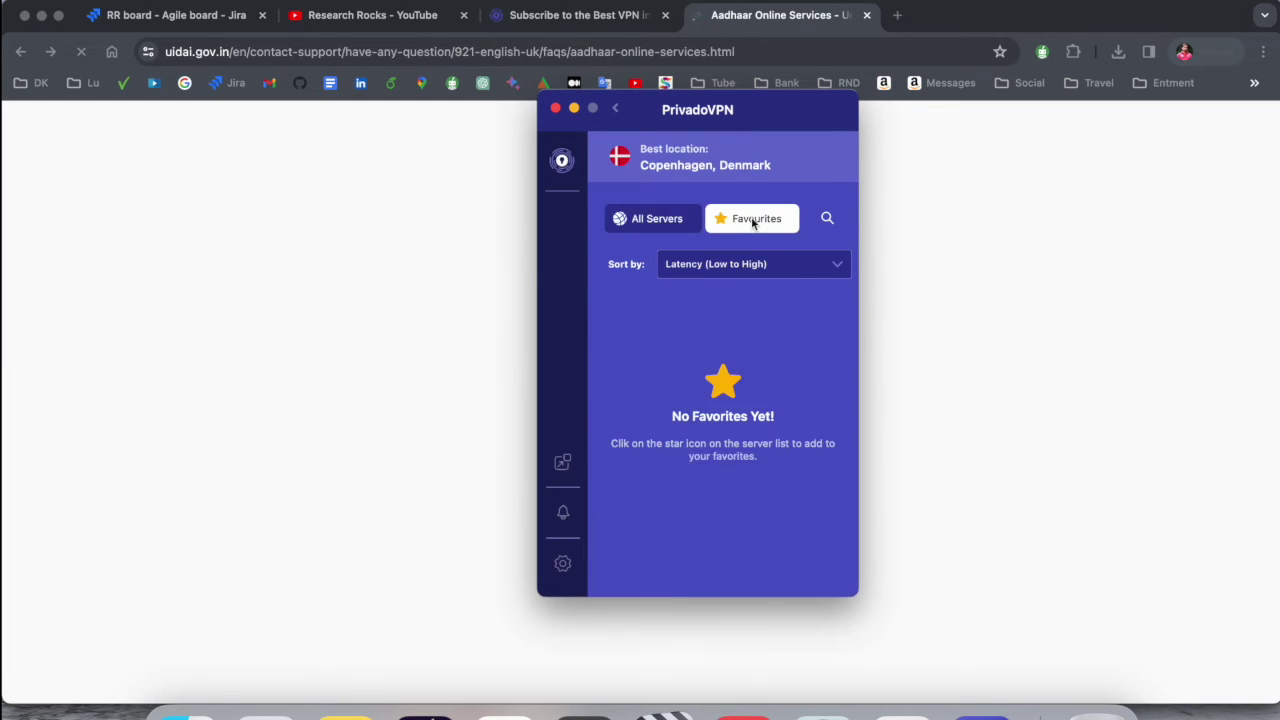
click(673, 224)
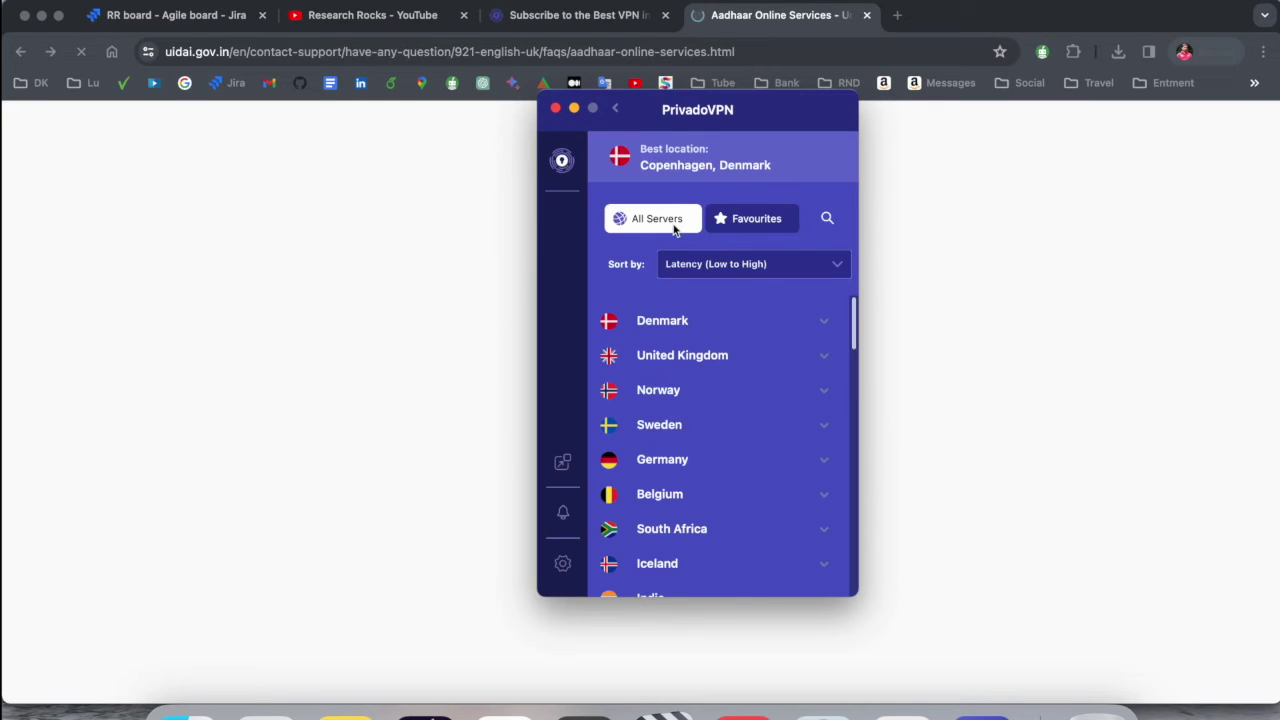
scroll(781, 467, down, 3)
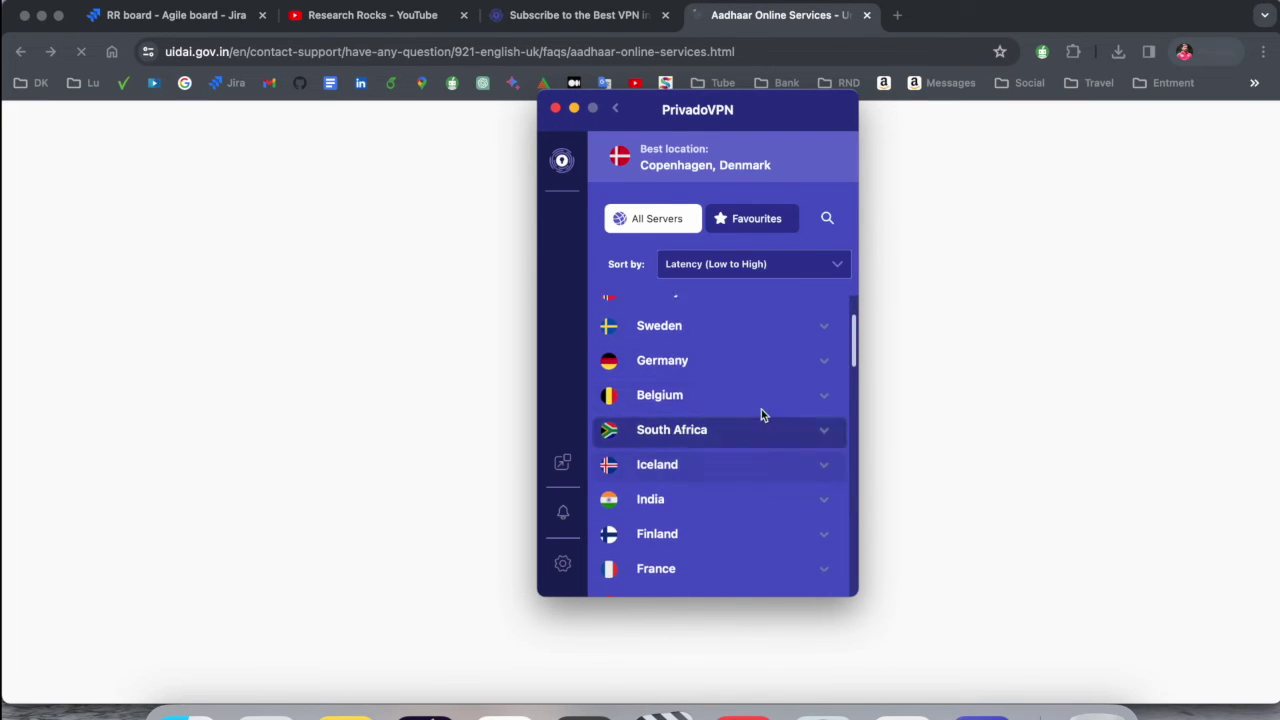
scroll(727, 380, down, 8)
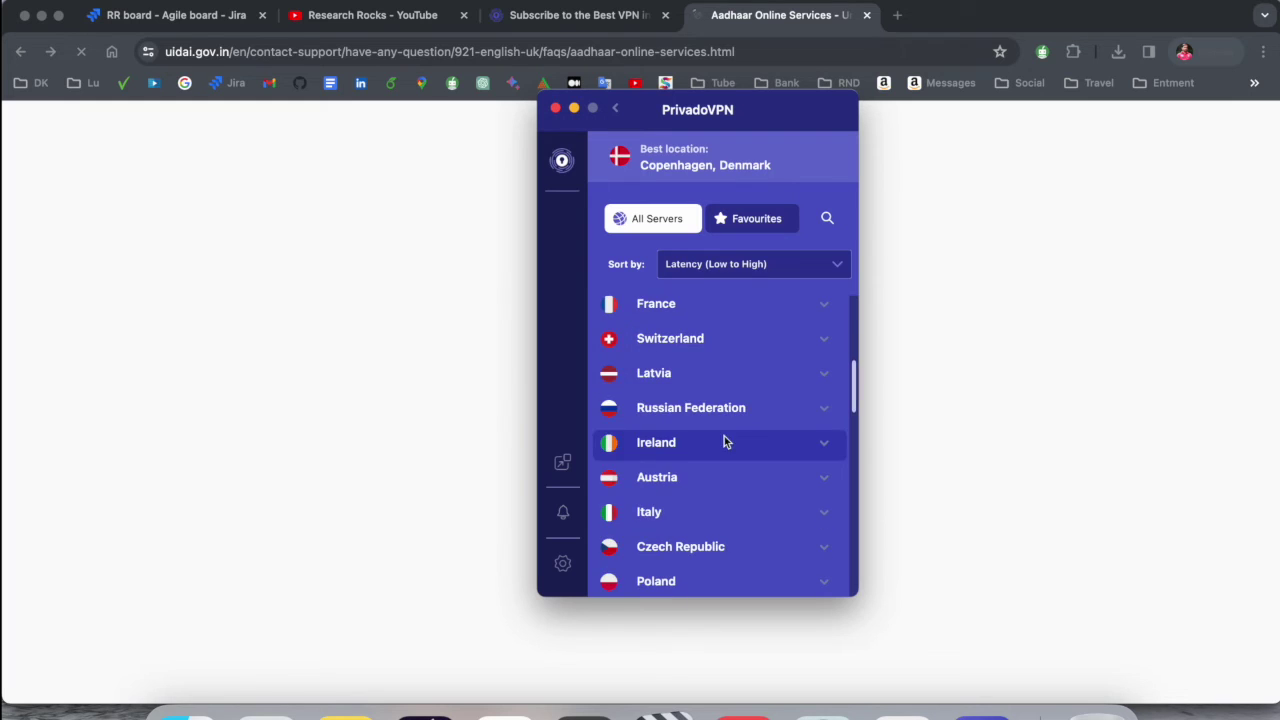
scroll(785, 378, up, 10)
click(561, 162)
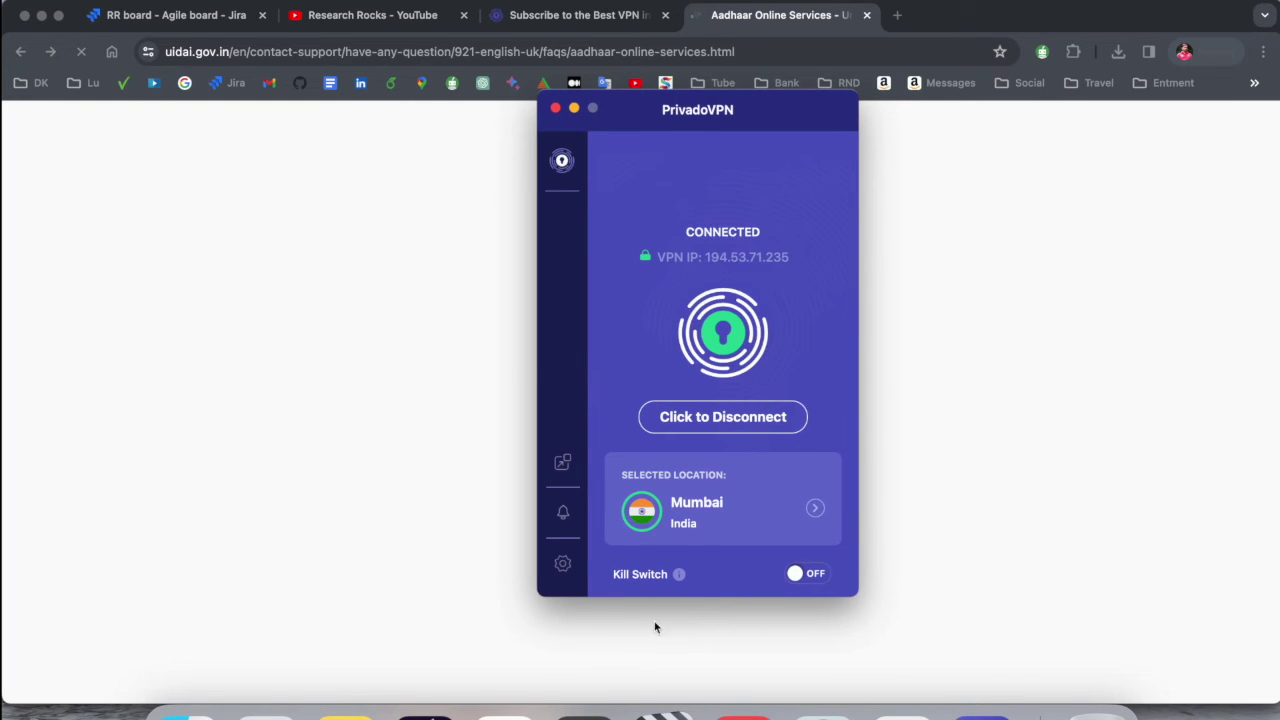
View the account and subscription details in PrivadoVPN's preferences, close them and disconnect from the Mumbai server
click(562, 563)
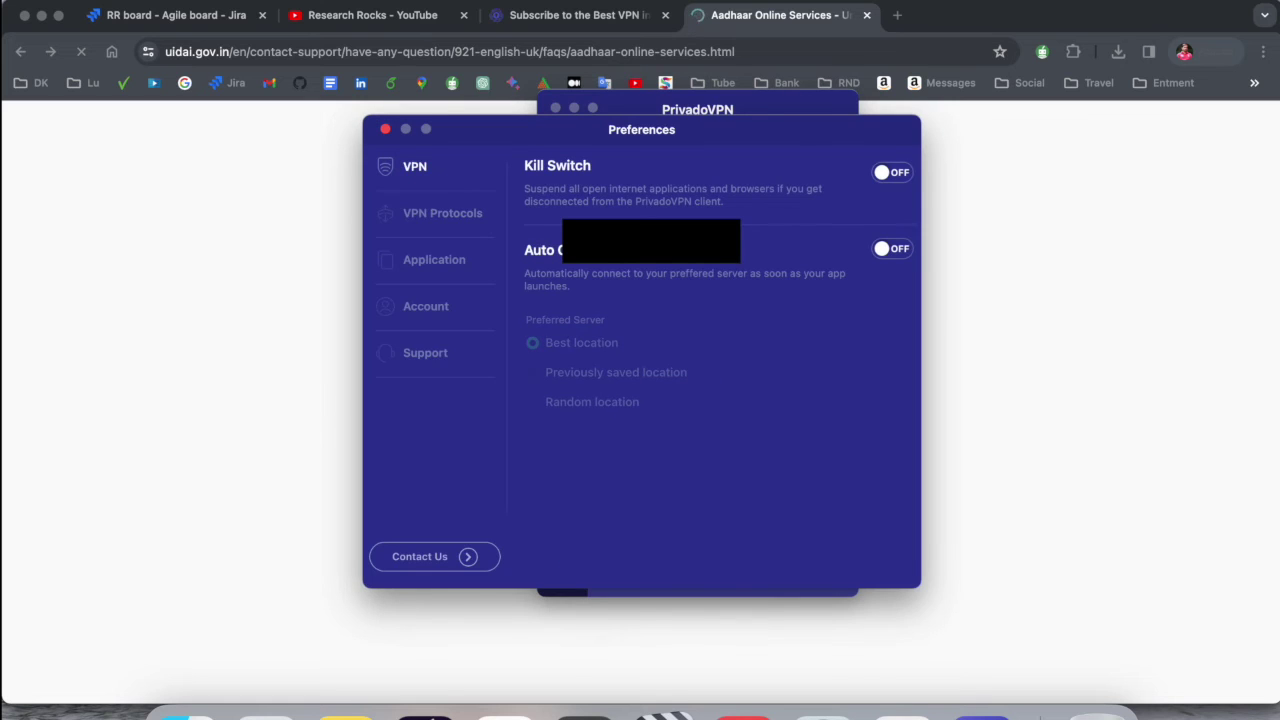
click(436, 317)
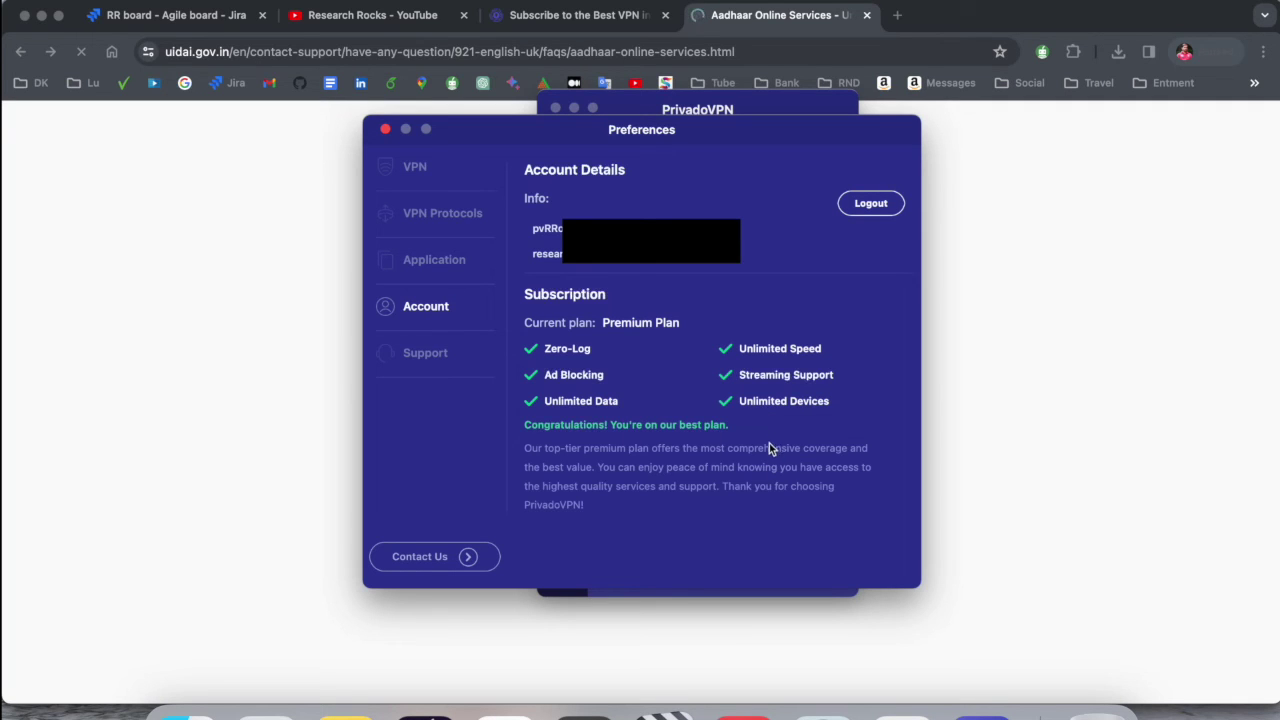
key(super+w)
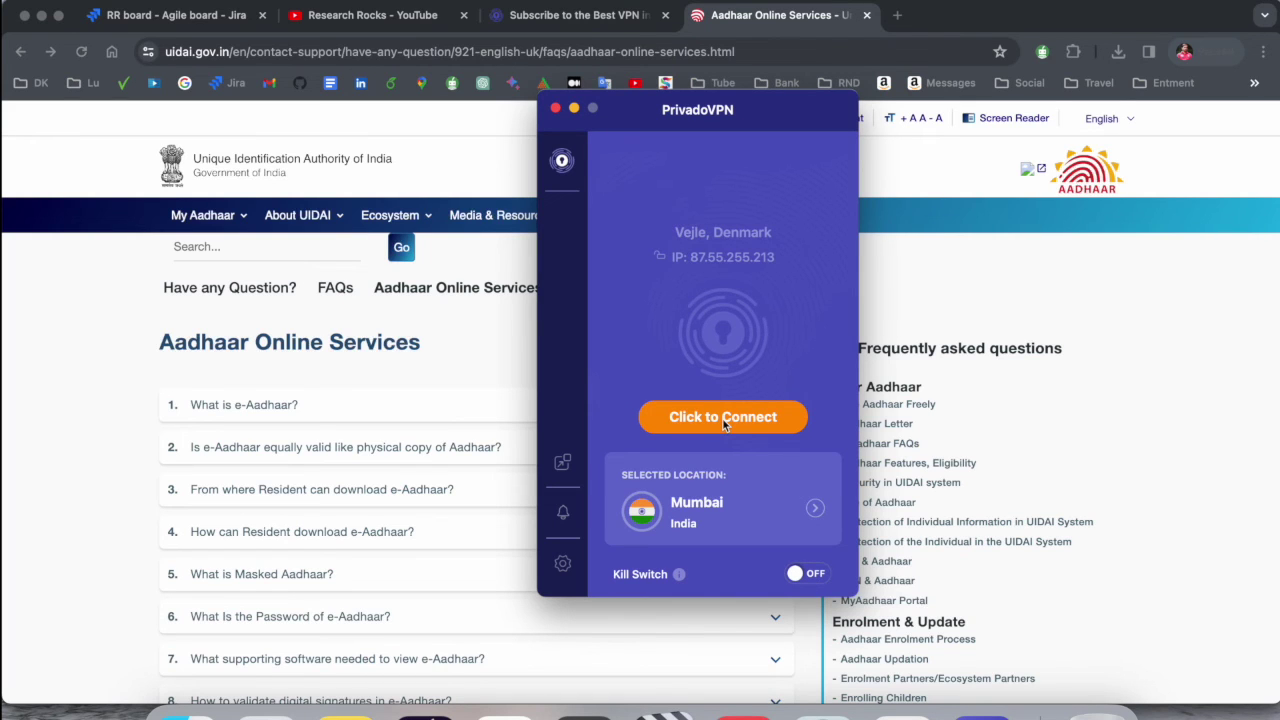
Switch to the PrivadoVPN pricing page in the browser and review the plans and the reasons to use the service
click(580, 12)
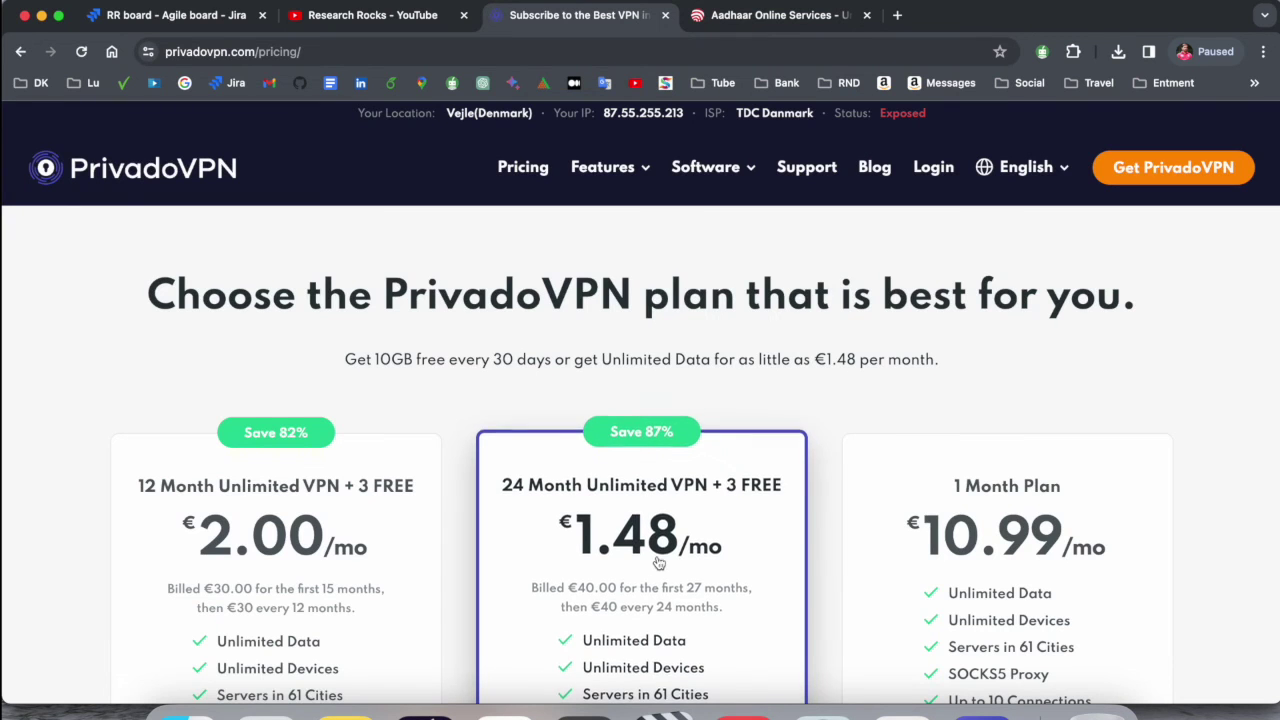
scroll(531, 401, down, 5)
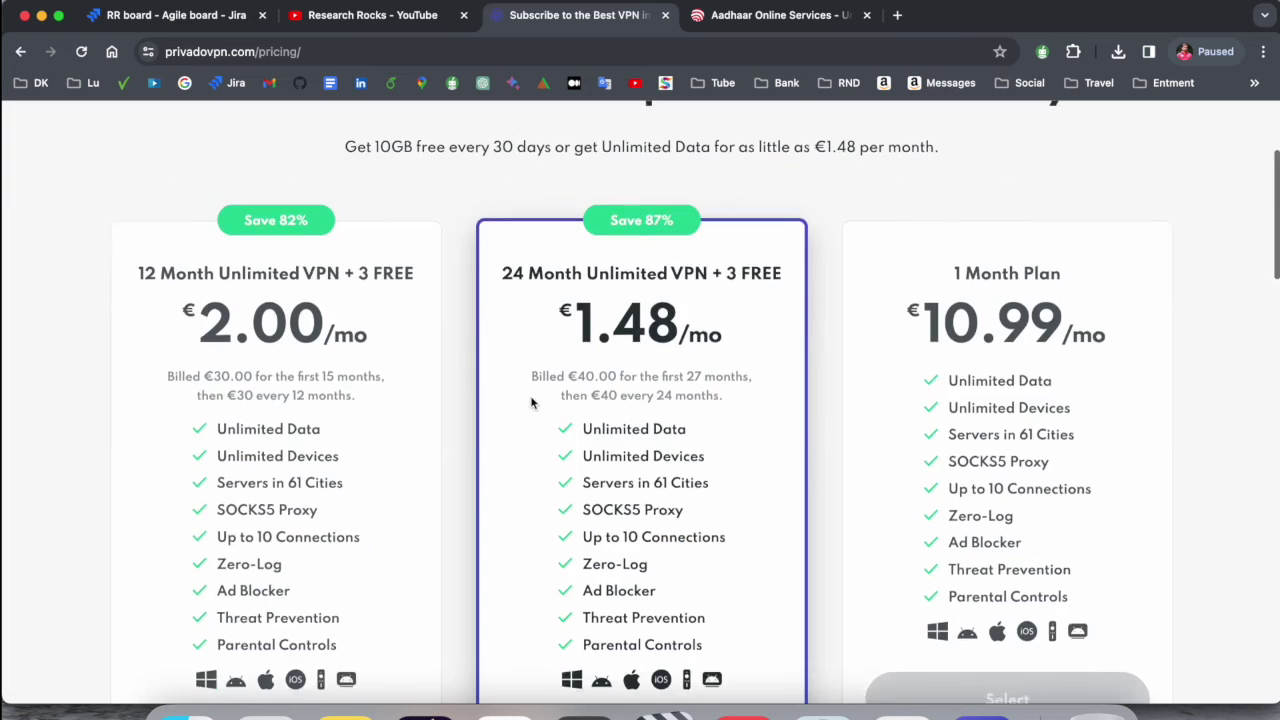
scroll(532, 403, up, 5)
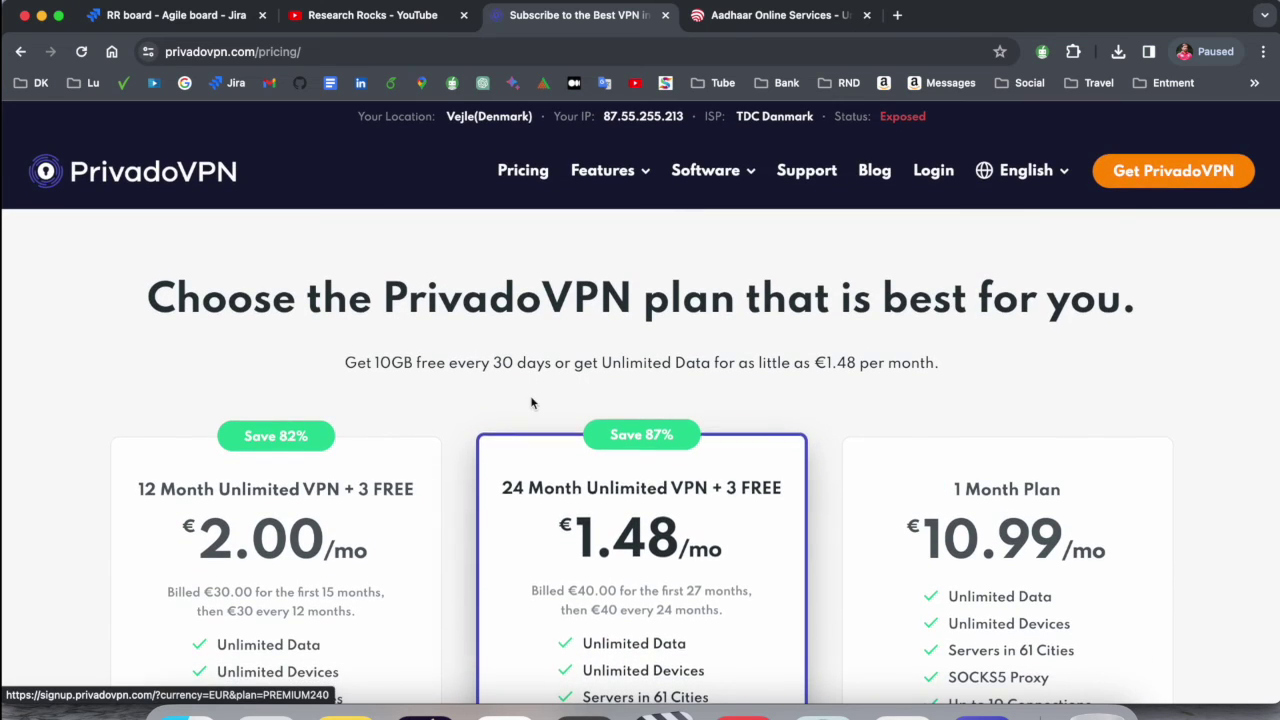
scroll(535, 402, down, 8)
scroll(542, 402, down, 4)
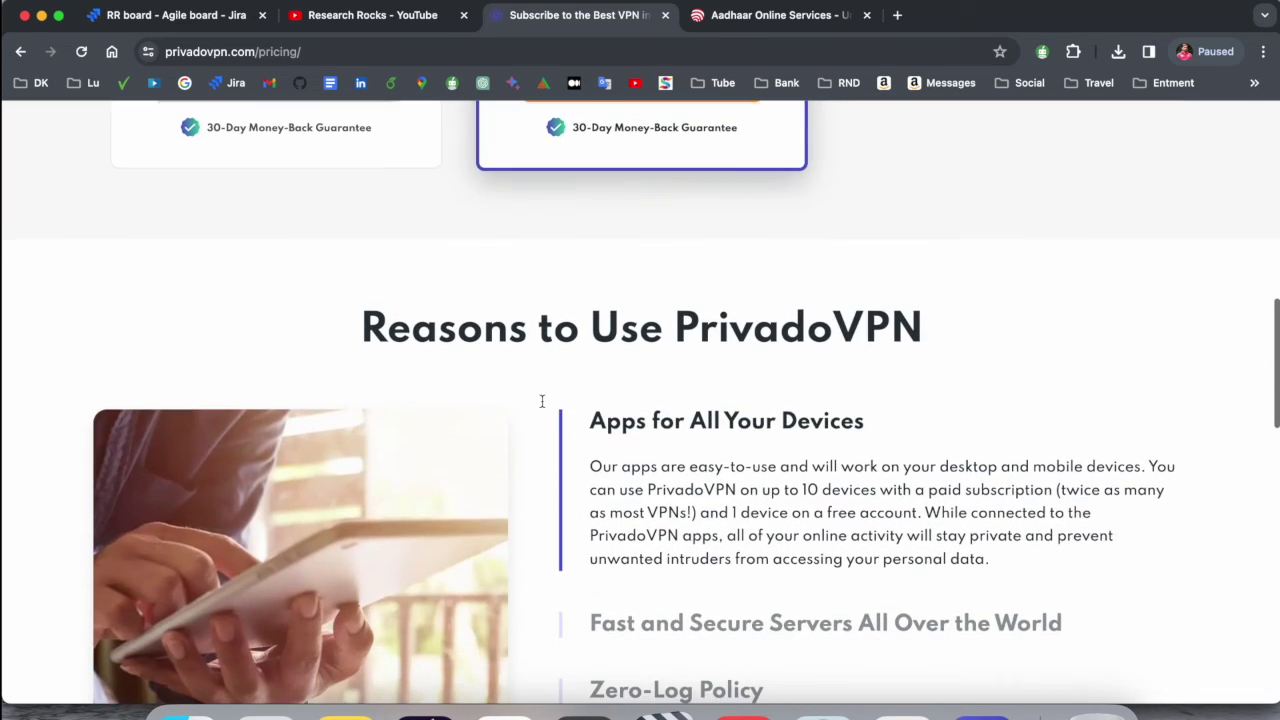